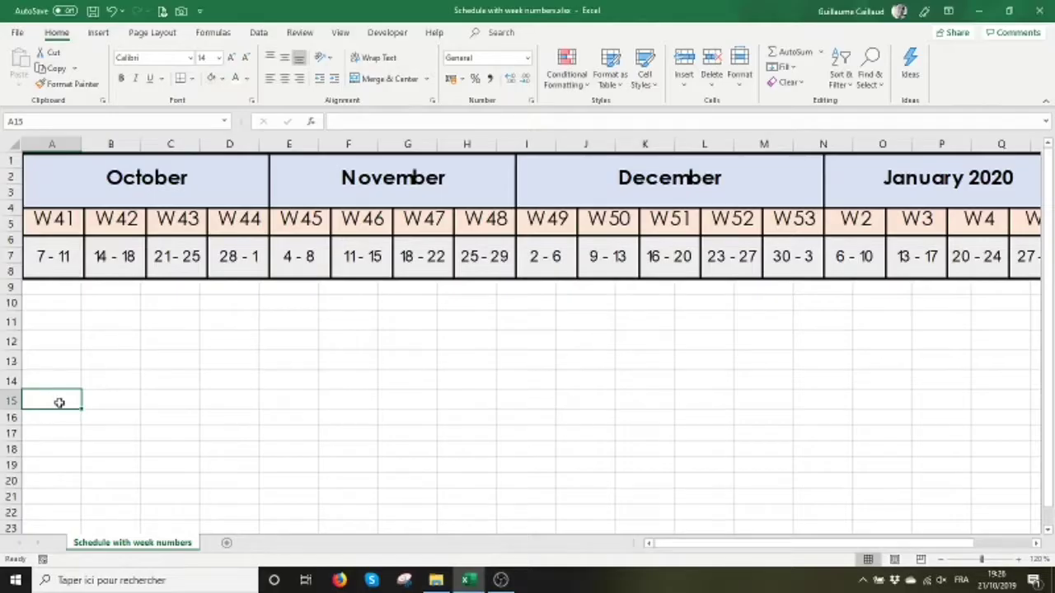
Enter the date 07-10-19 in A15 and the formula =A15+7 in B15.
text(07-)
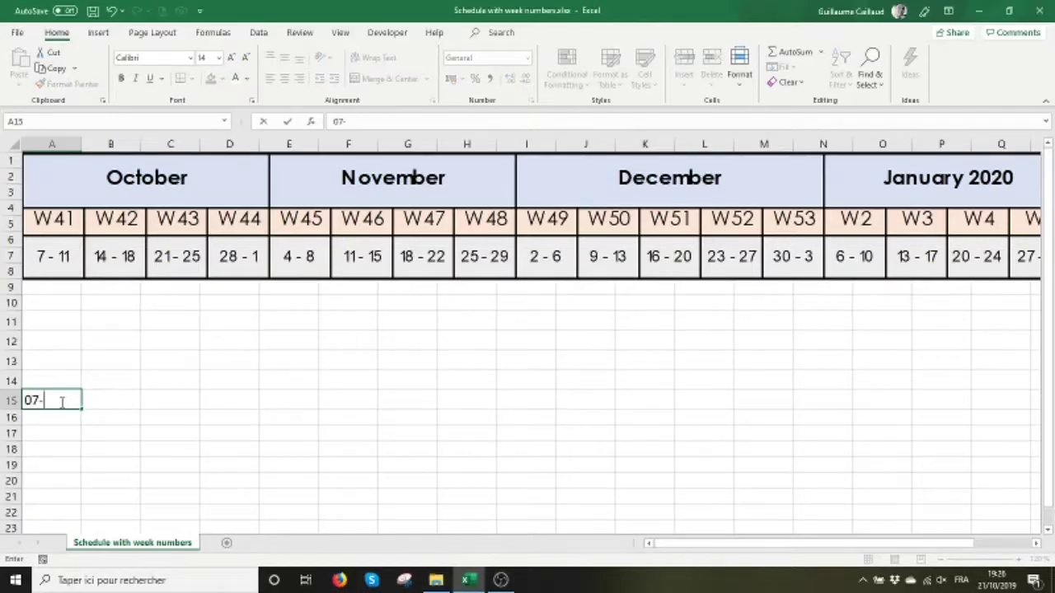
text(10-19)
key(Tab)
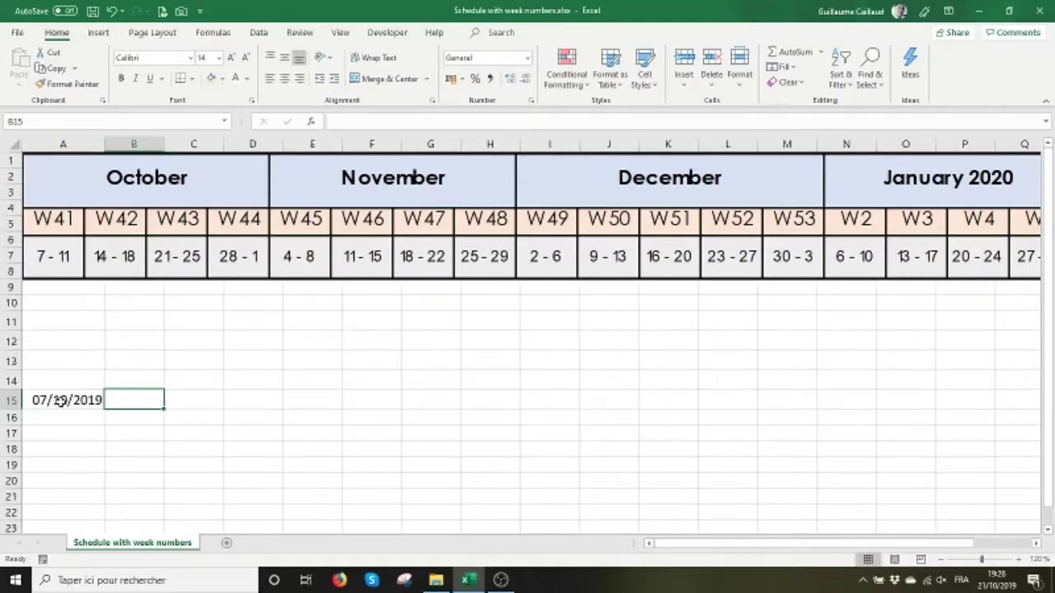
text(+)
click(60, 401)
text(+7)
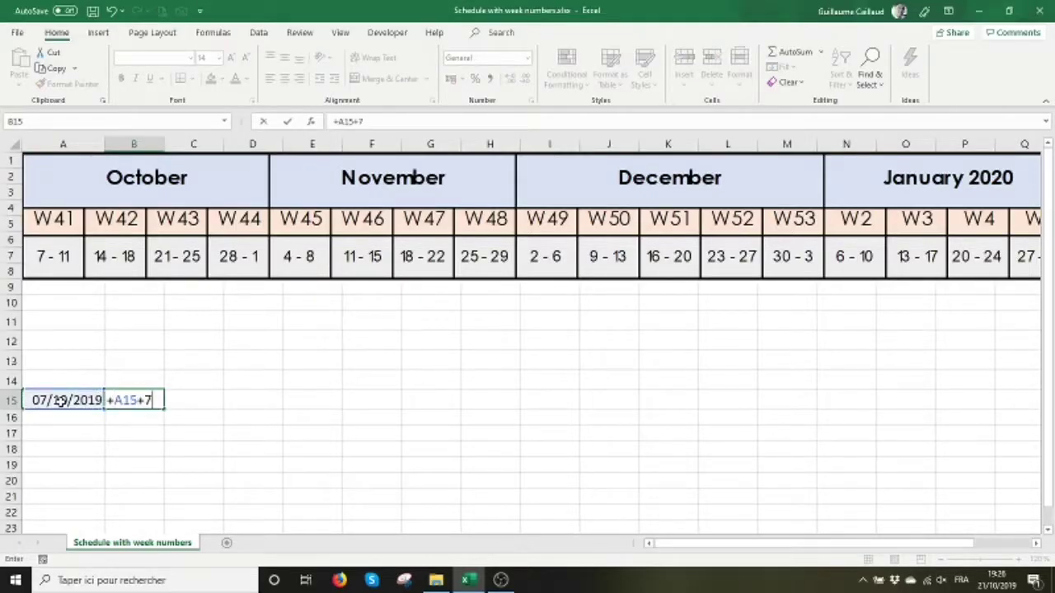
key(Tab)
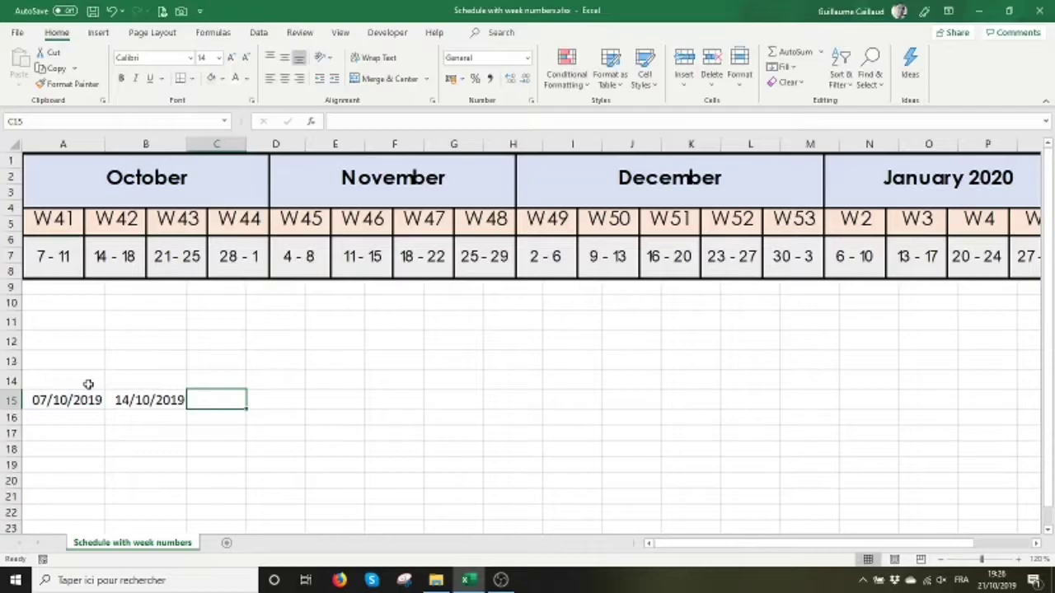
Fill the +7 formula across row 15 and autofit columns A–P.
click(140, 398)
drag(187, 409, 994, 413)
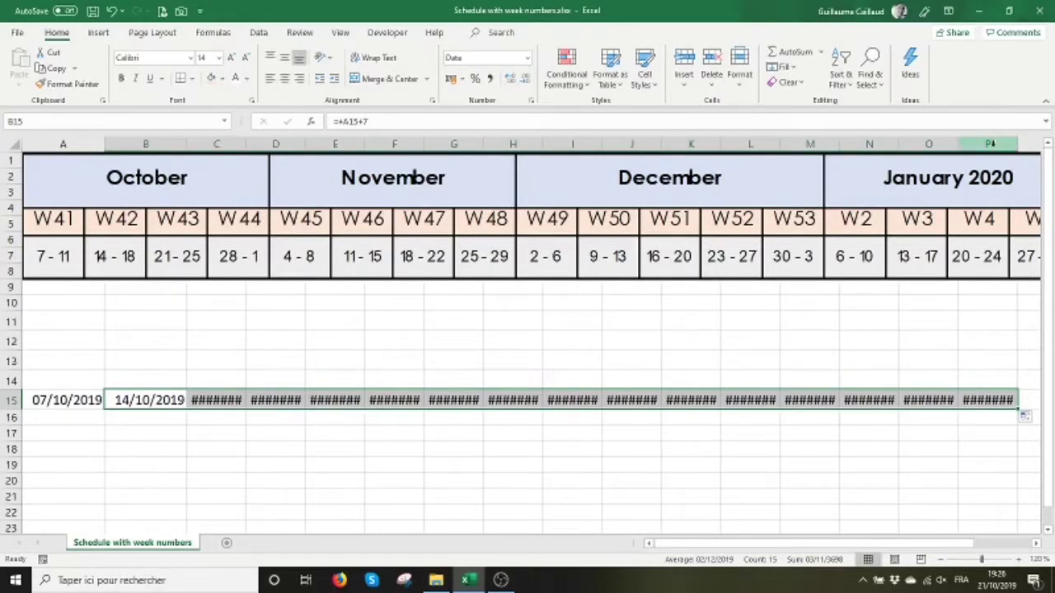
mouse_move(990, 144)
mouse_down()
mouse_move(807, 169)
mouse_move(38, 189)
mouse_move(105, 144)
mouse_up()
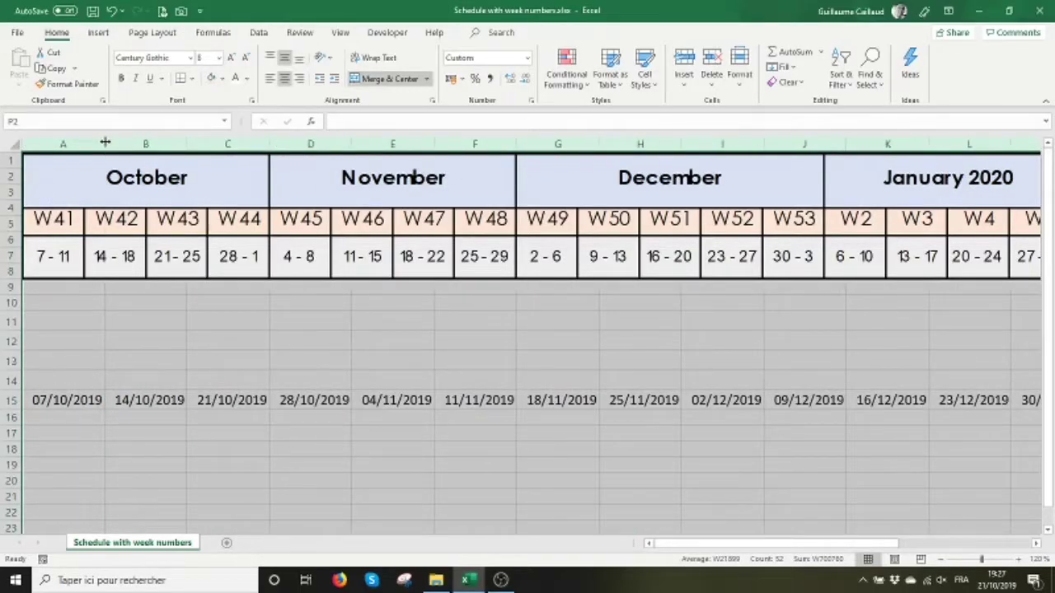
Enter =DAY(A15) in cell A14.
click(65, 378)
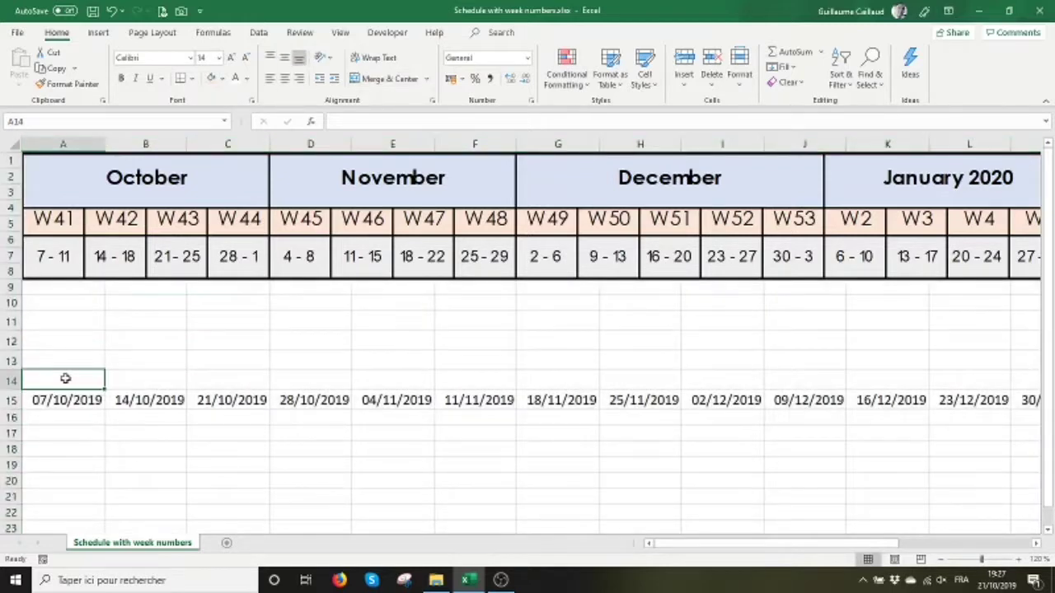
text(+DAY()
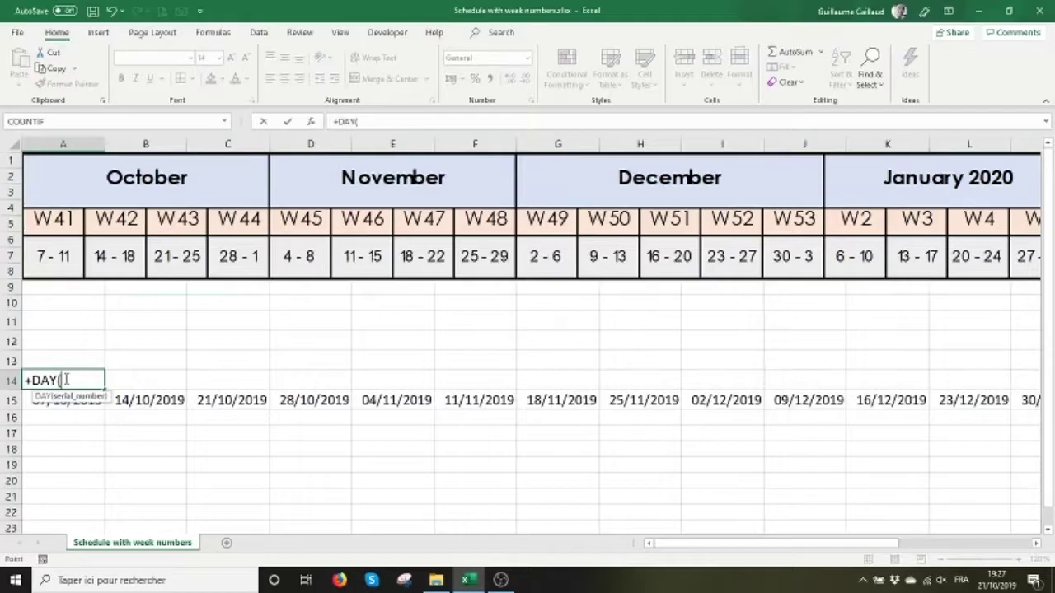
key(Down)
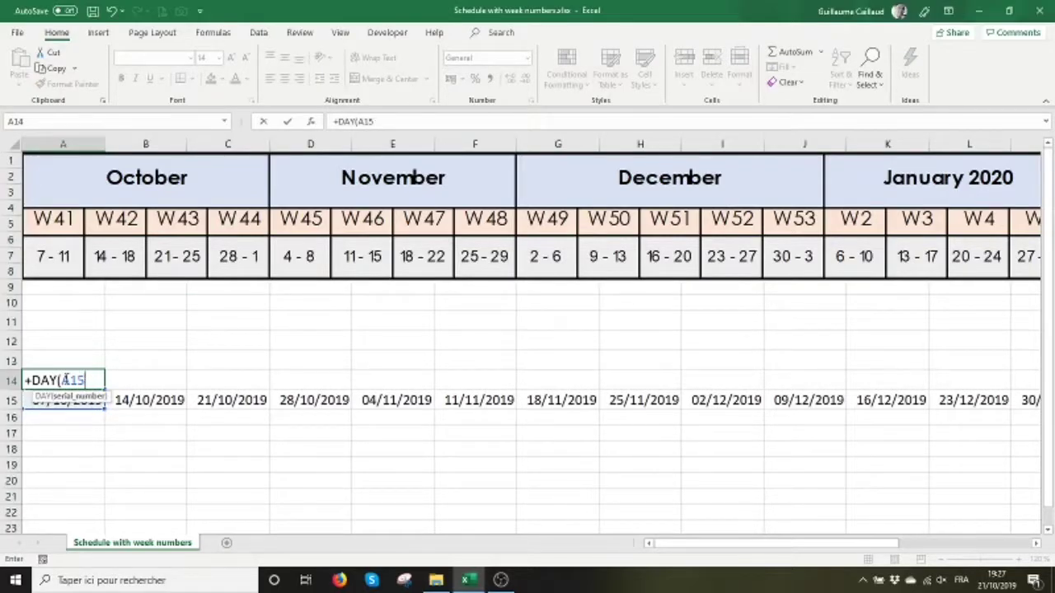
text())
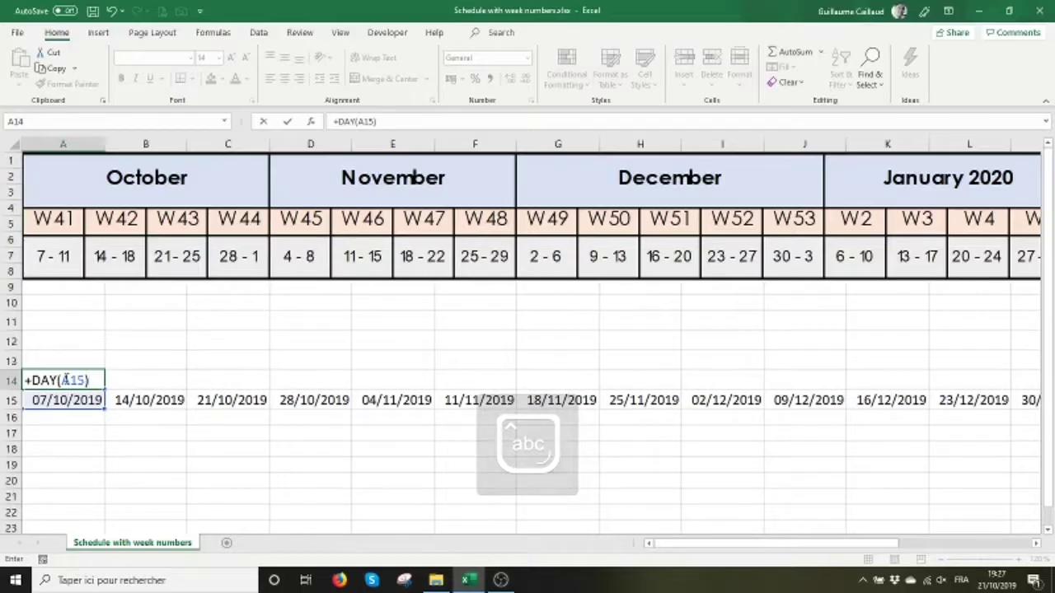
key(Return)
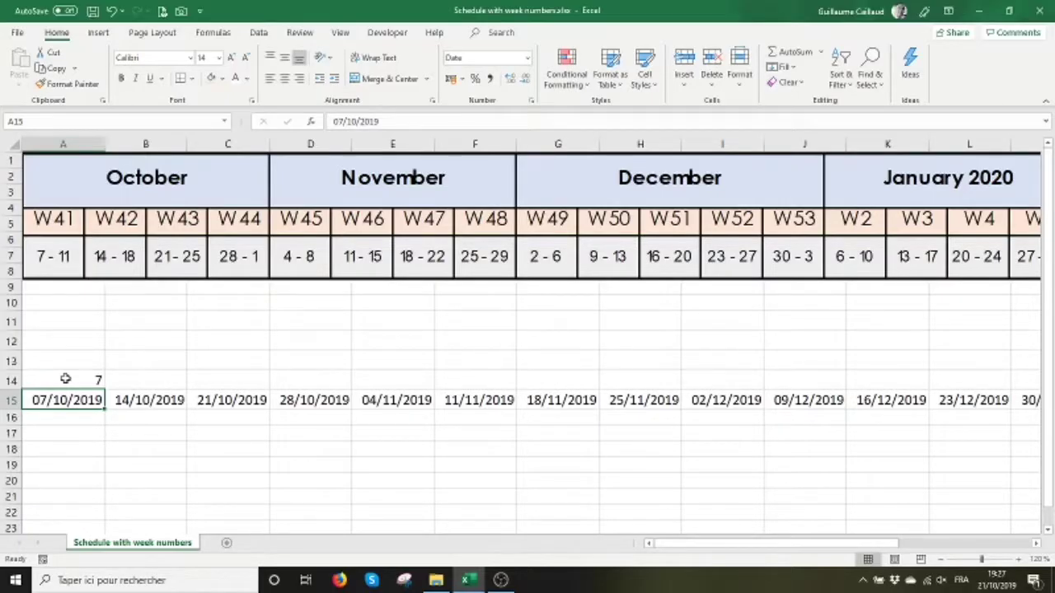
Extend A14's formula to =DAY(A15)&" - "&DAY(A15+4) so it shows 7 - 11.
click(65, 378)
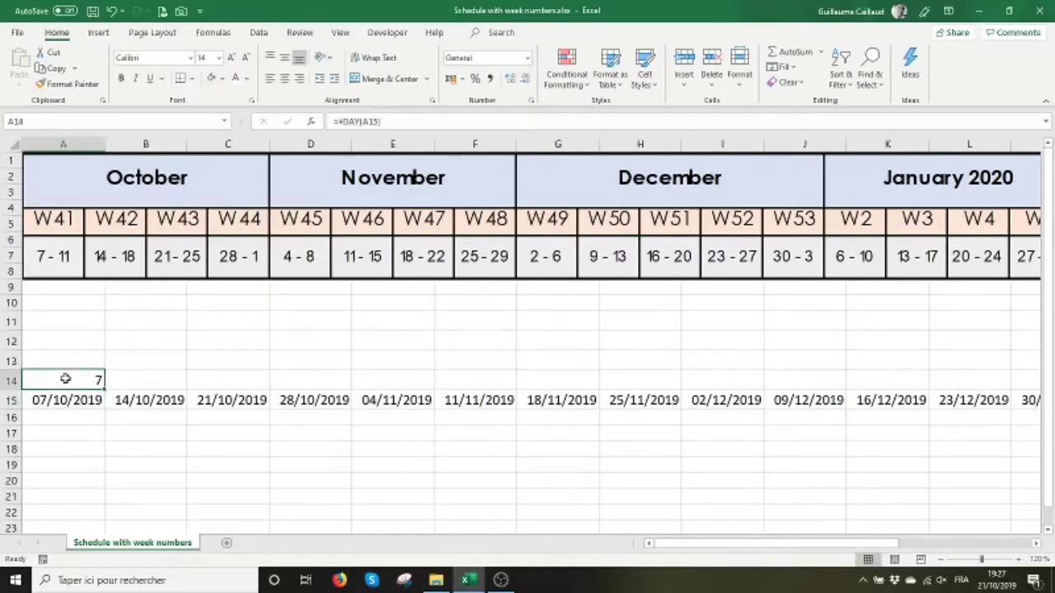
click(408, 122)
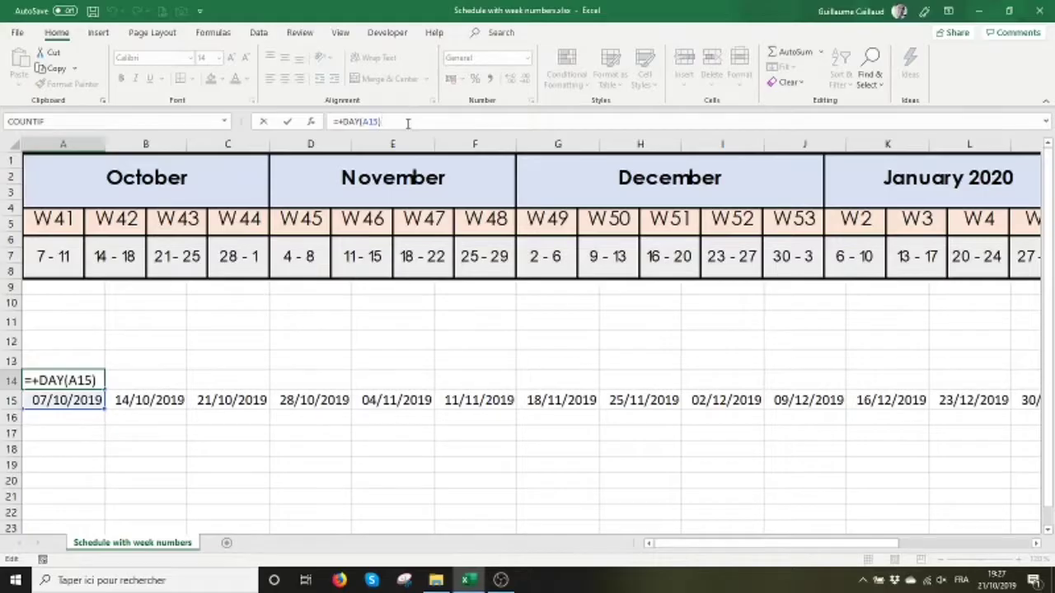
text(&")
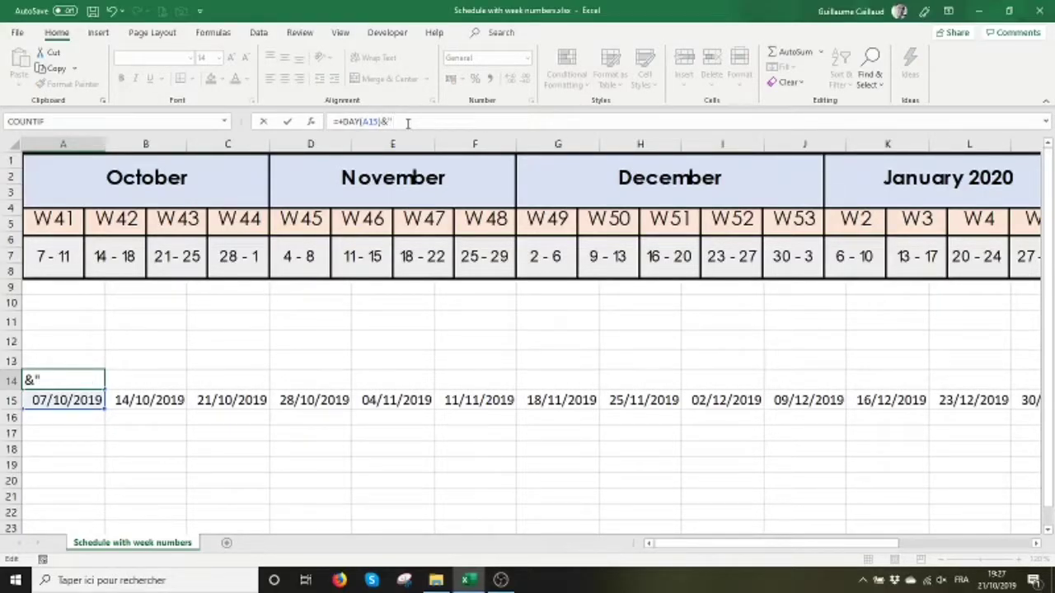
text( - ")
key(Return)
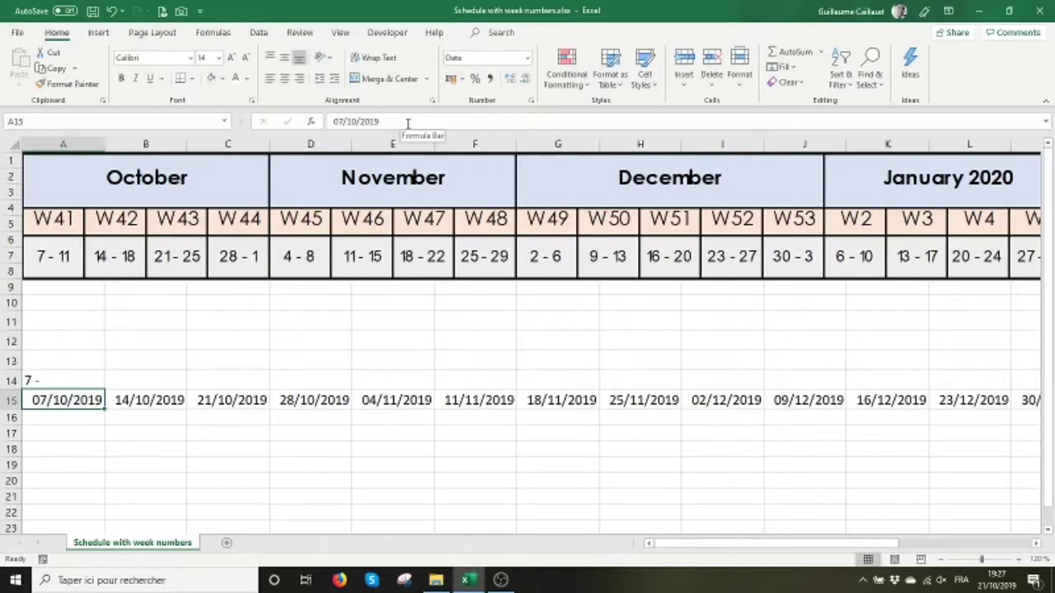
key(Up)
click(407, 123)
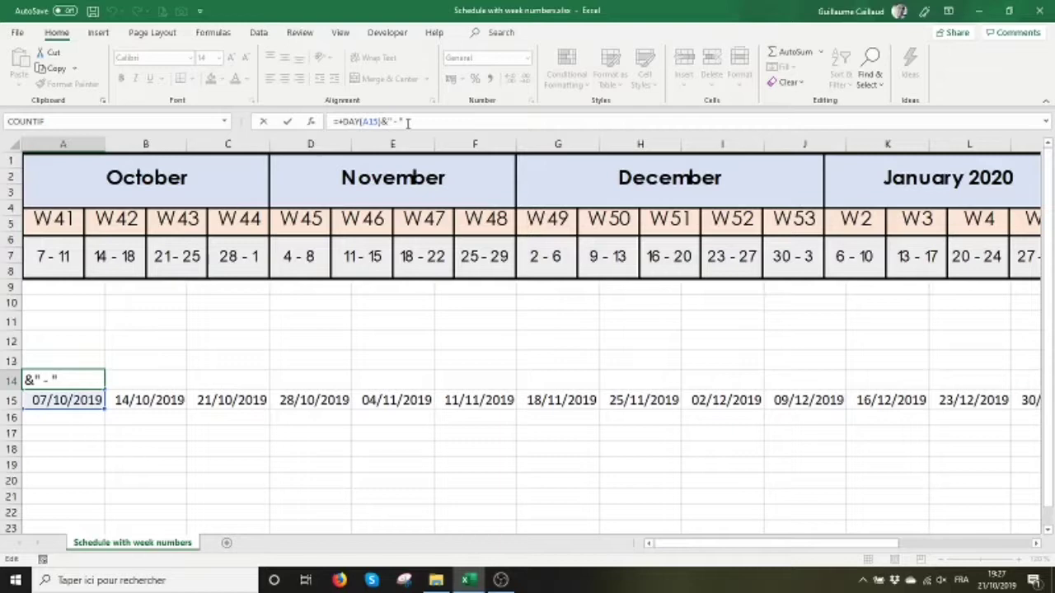
text(&)
text(day)
key(Tab)
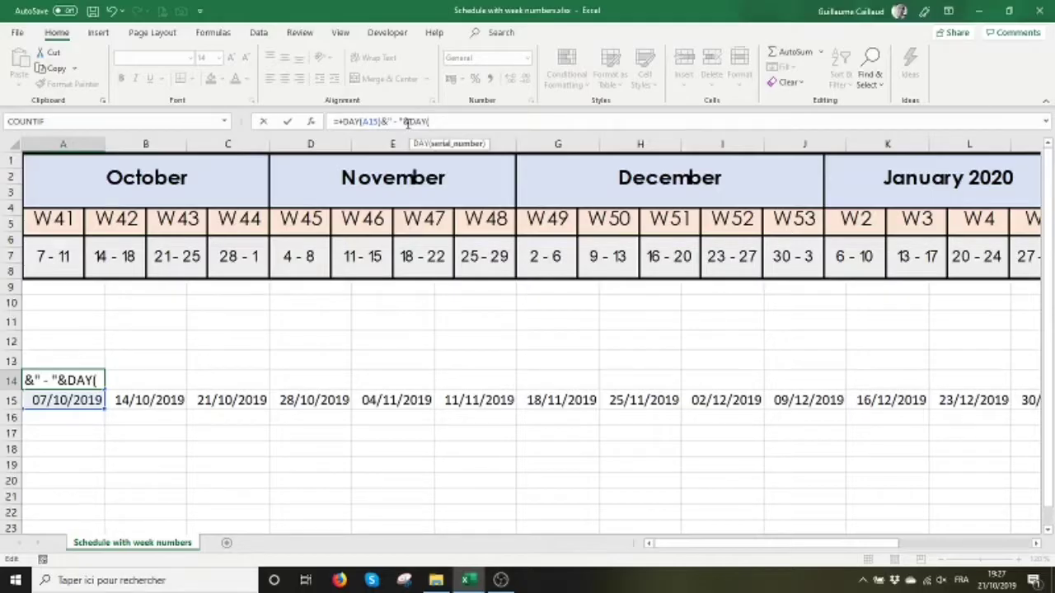
click(61, 401)
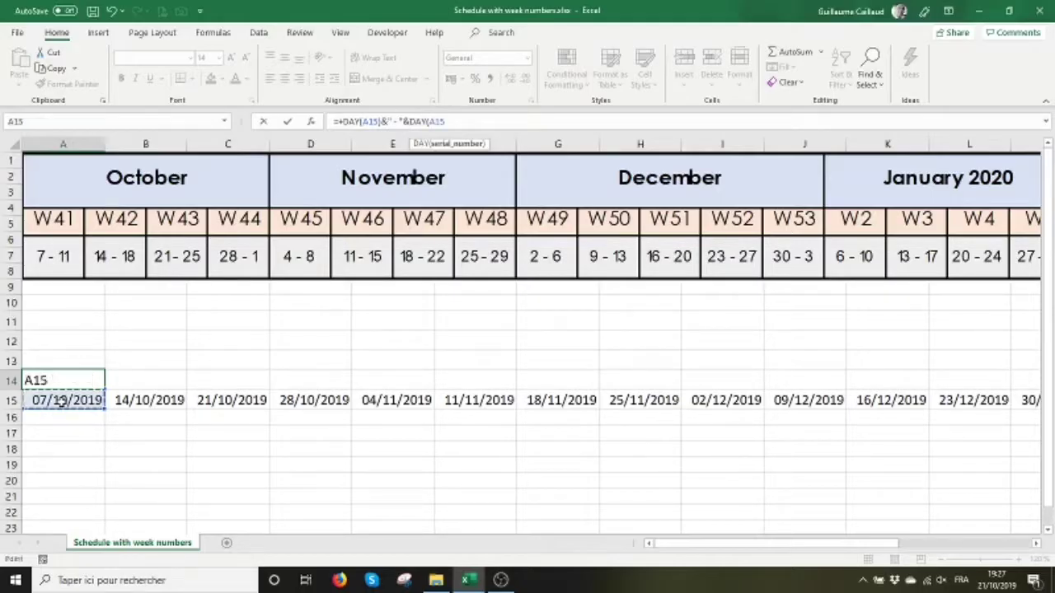
text(+4)
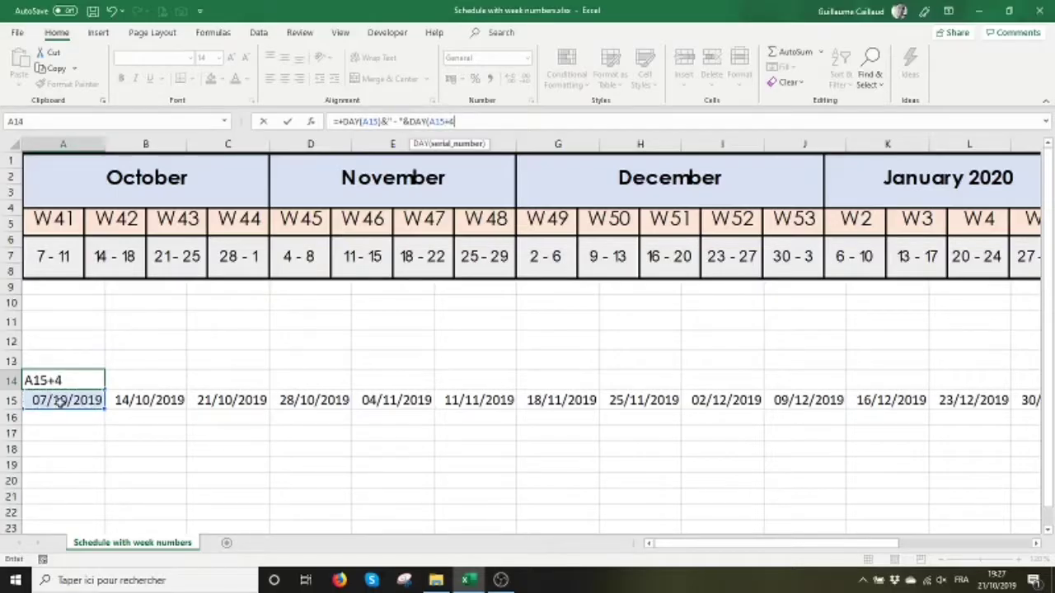
text())
text())
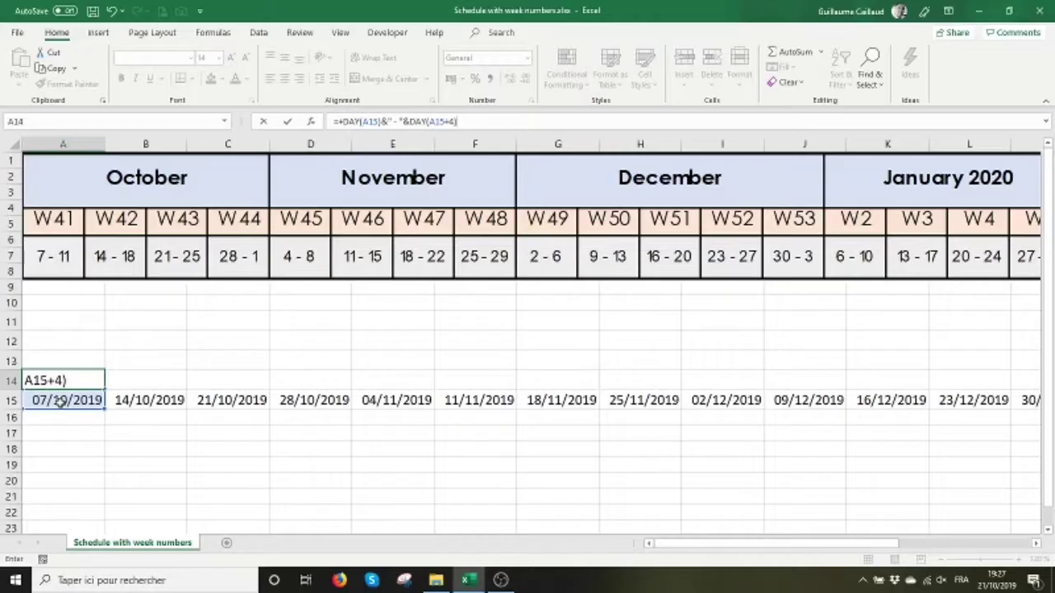
key(Tab)
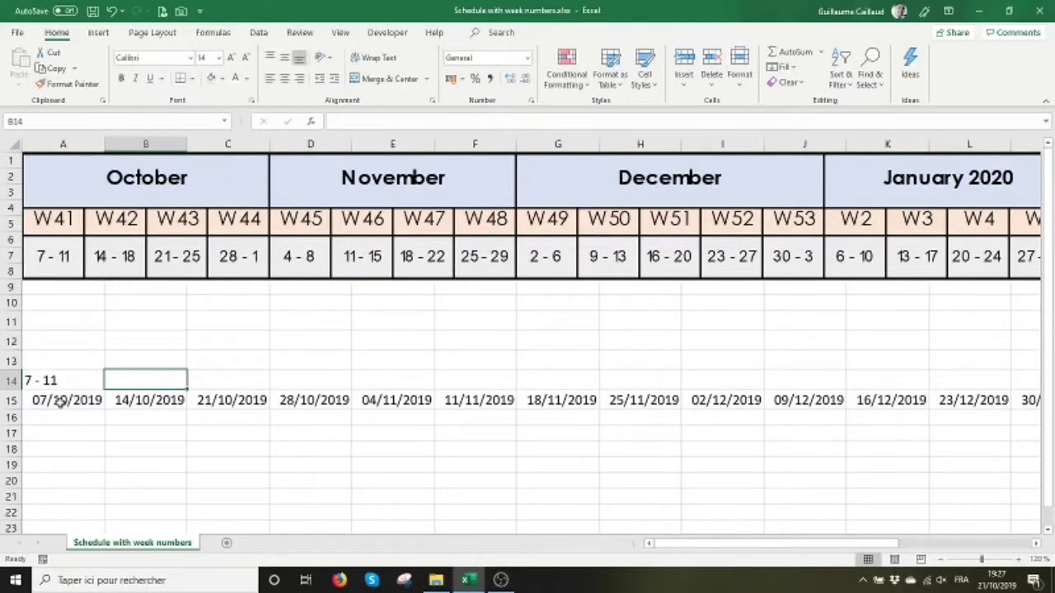
Enter =WEEKNUM(A15) in A13 so it shows week 41.
click(47, 356)
text(+w)
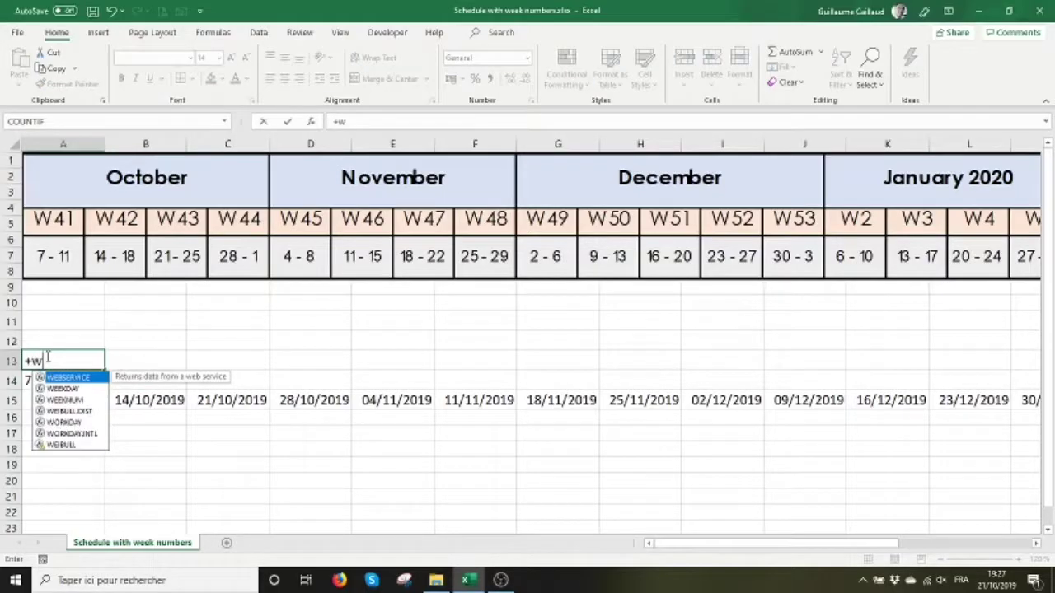
text(eek)
key(Down)
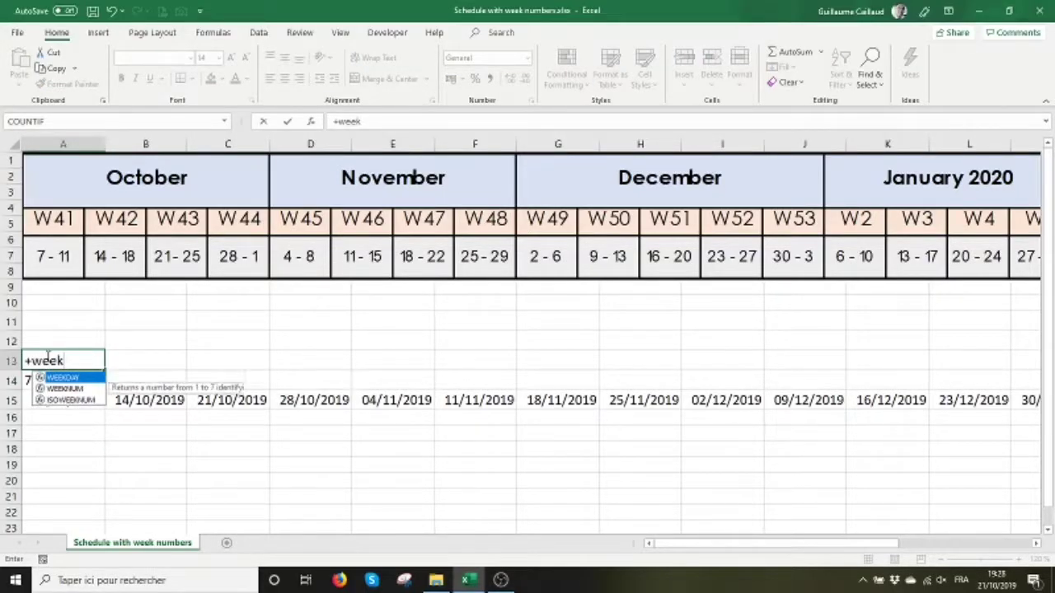
key(Tab)
key(Down)
key(Down)
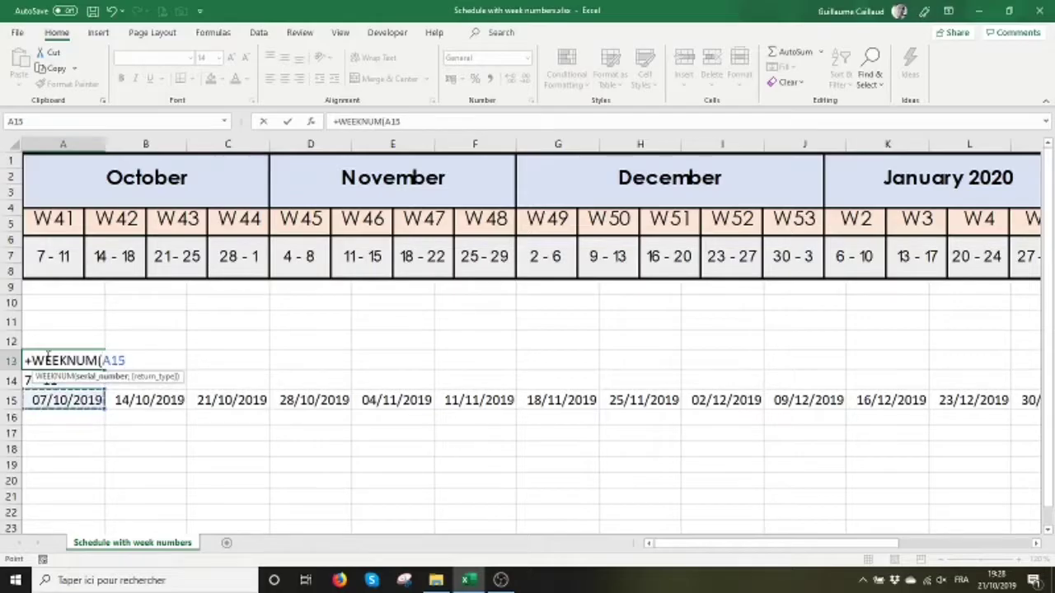
text())
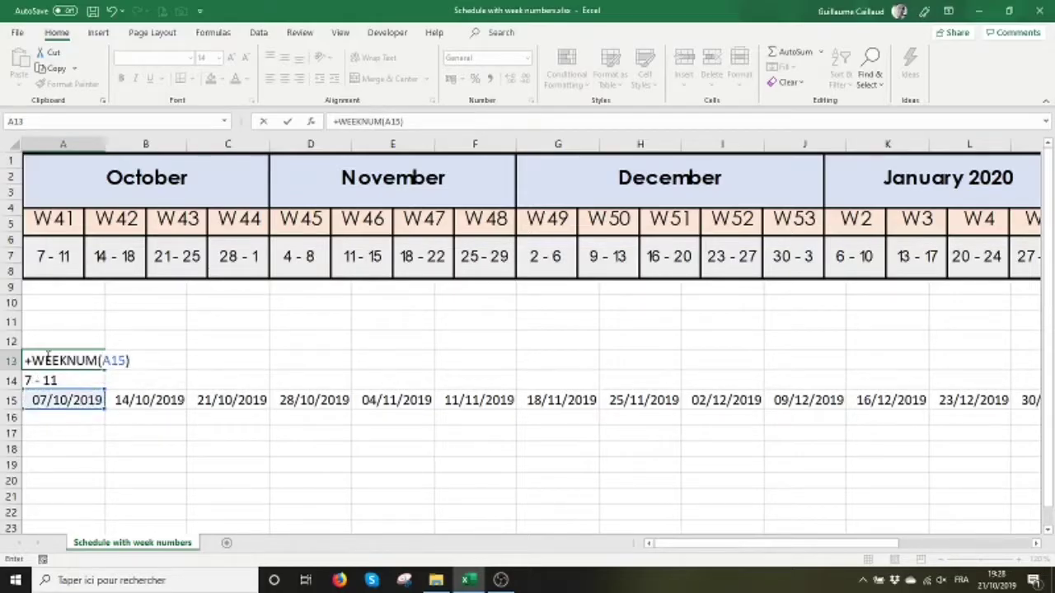
key(Return)
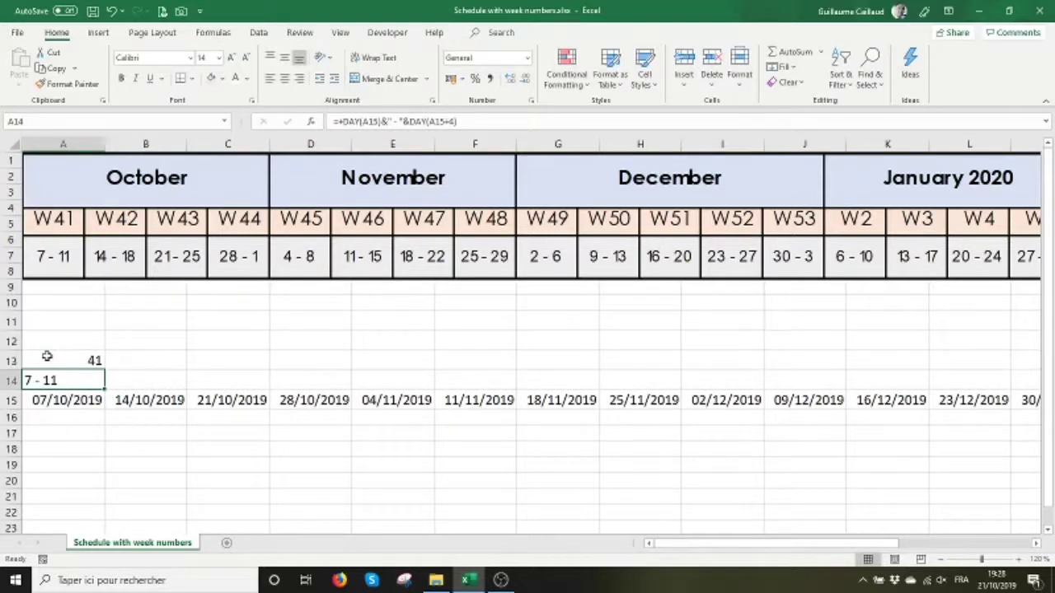
click(47, 356)
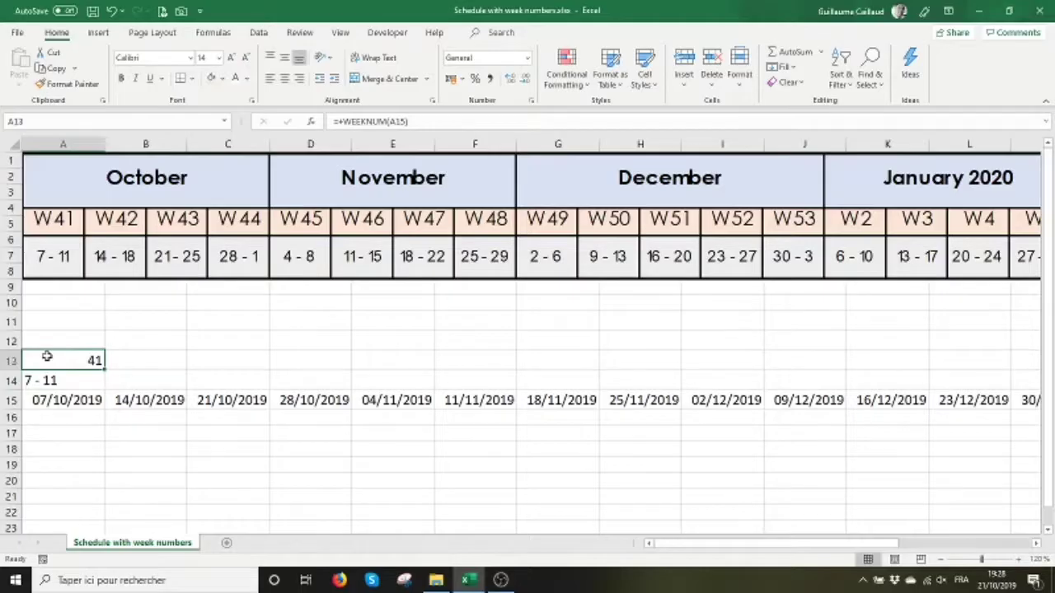
Apply the custom number format W0 to A13 so it reads W41.
key(ctrl+1)
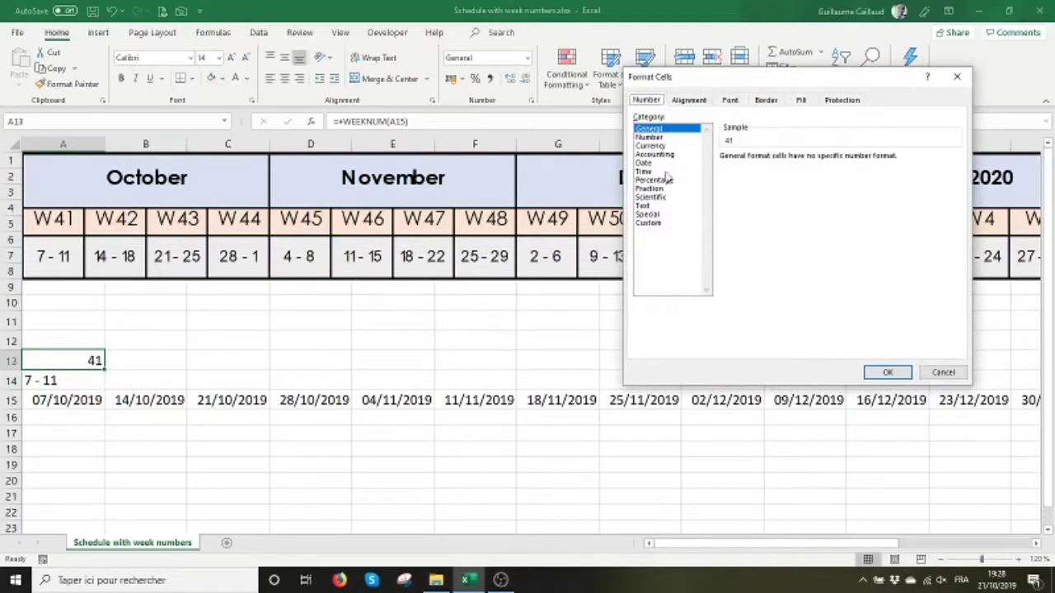
click(664, 224)
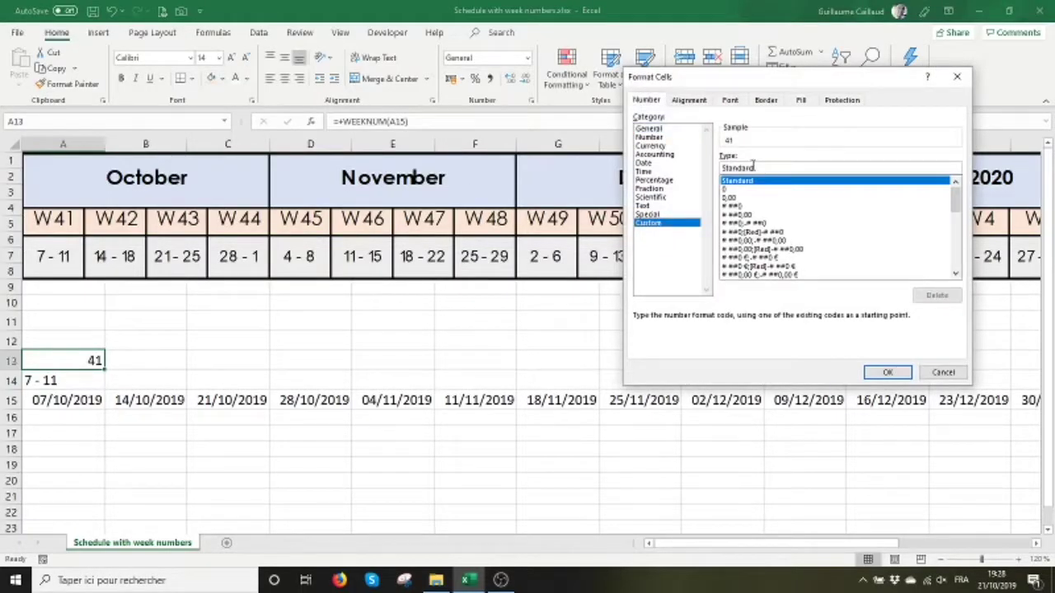
double_click(741, 168)
text(W0)
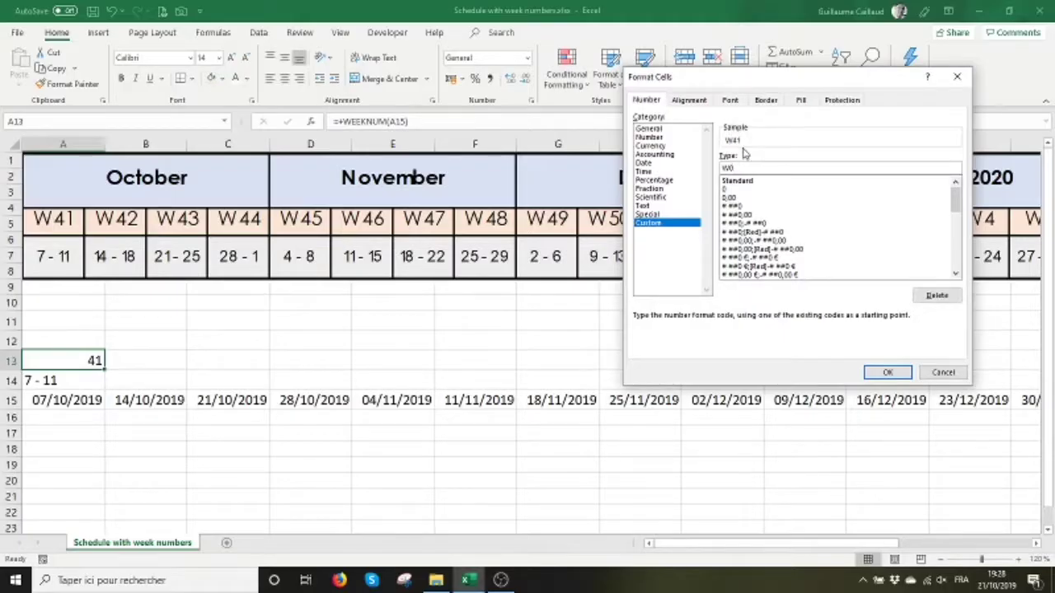
click(908, 374)
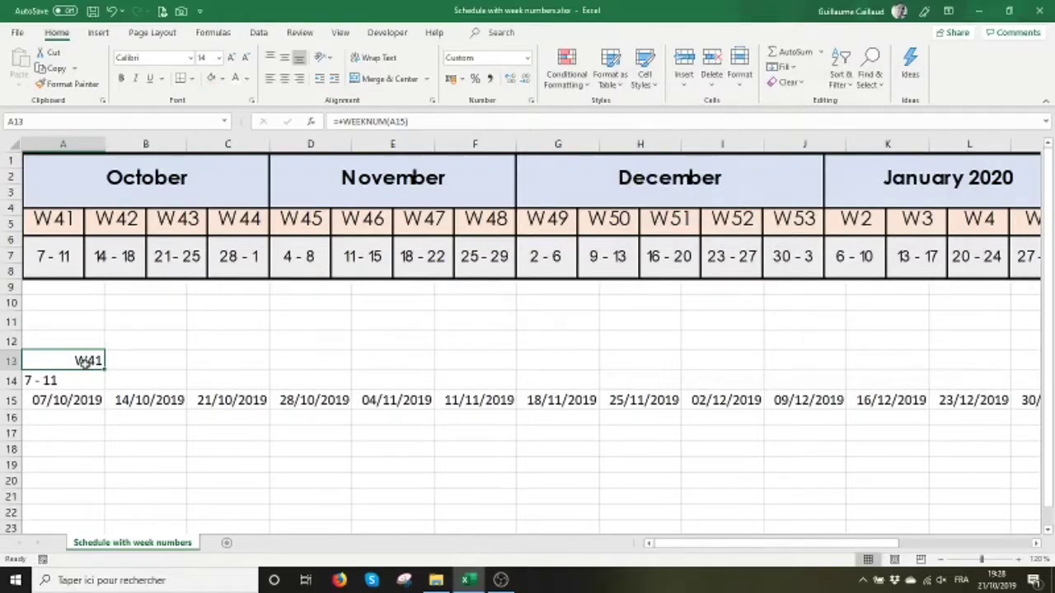
Center A13:A14 and fill them right to column P, giving W41 through W4.
drag(88, 361, 87, 377)
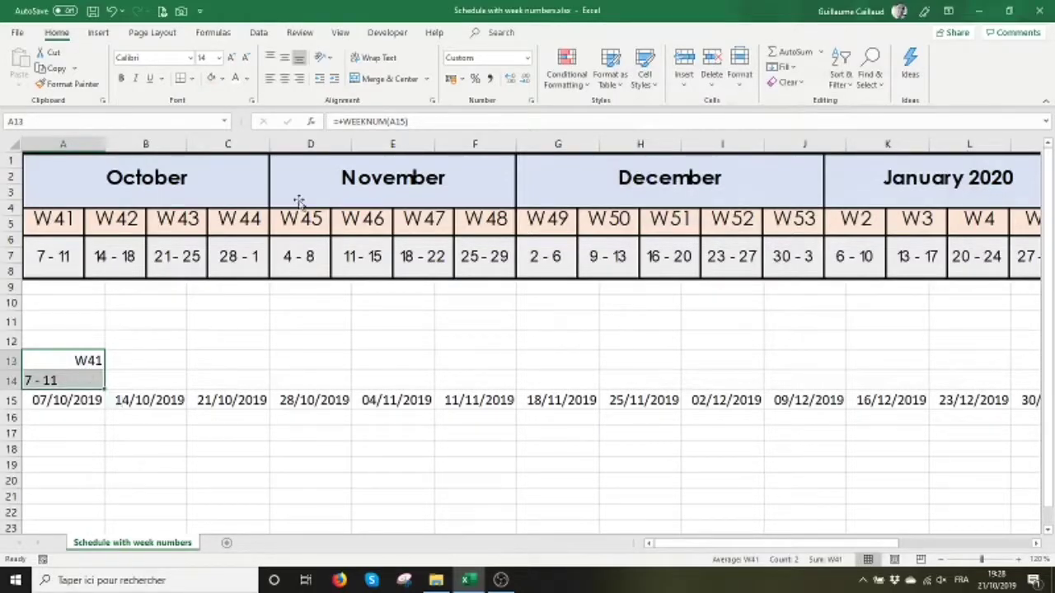
click(285, 82)
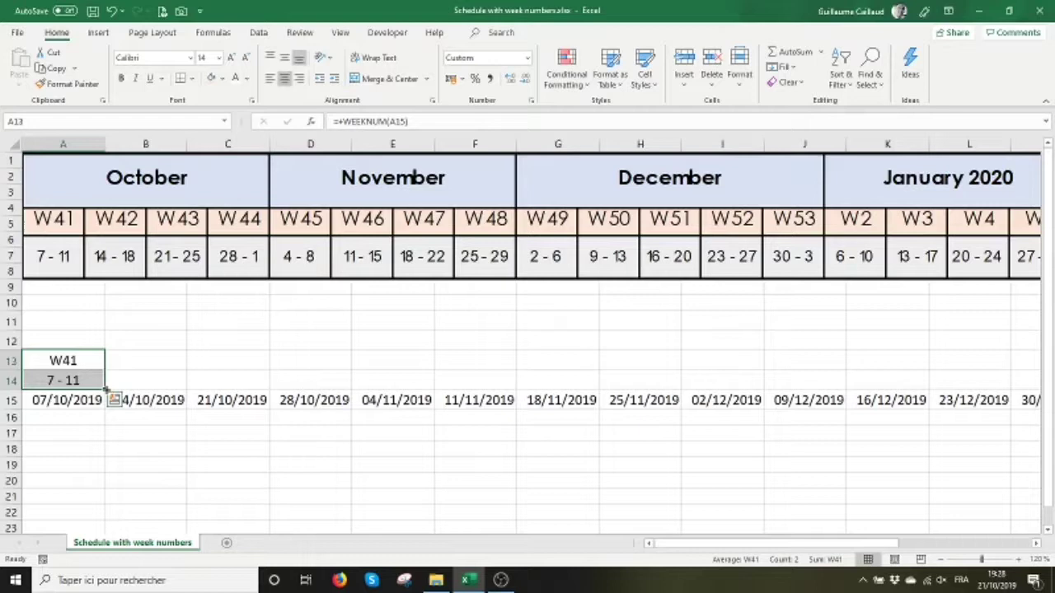
drag(107, 385, 903, 374)
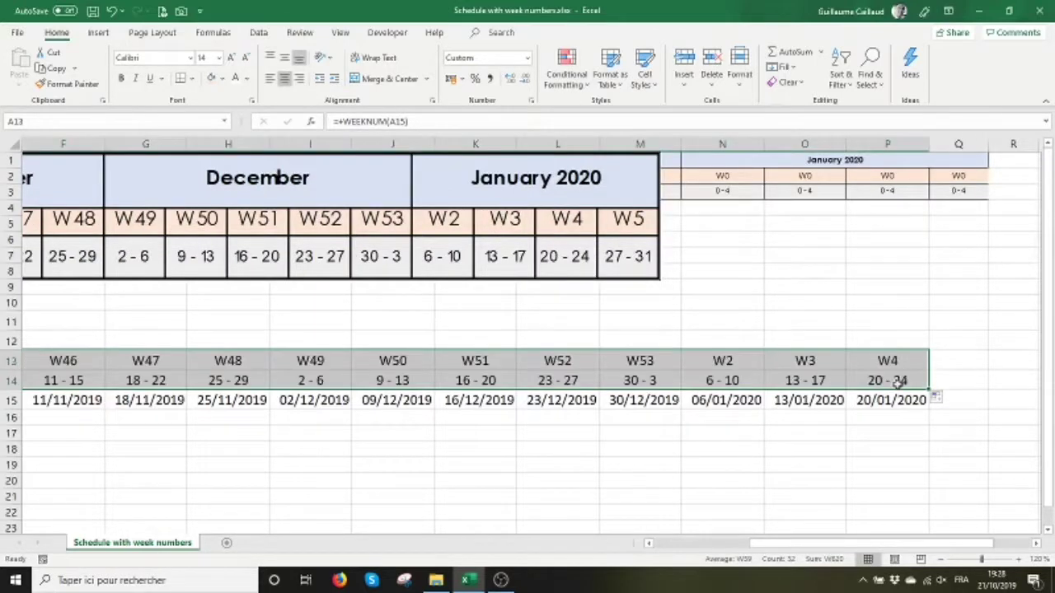
click(940, 560)
drag(763, 548, 663, 546)
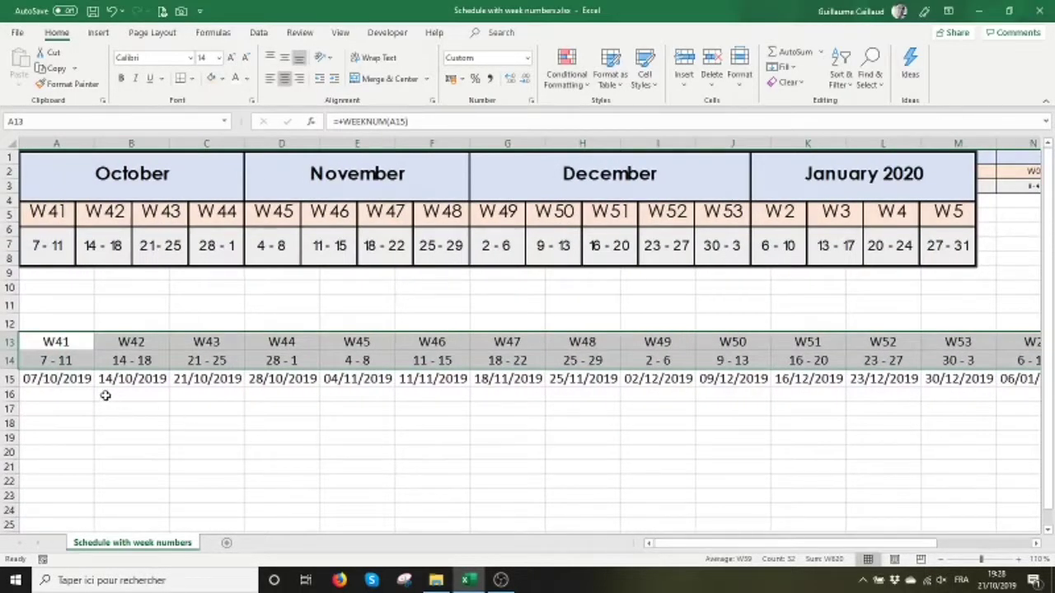
Set the font colour of row 15's dates to white to hide them.
click(60, 381)
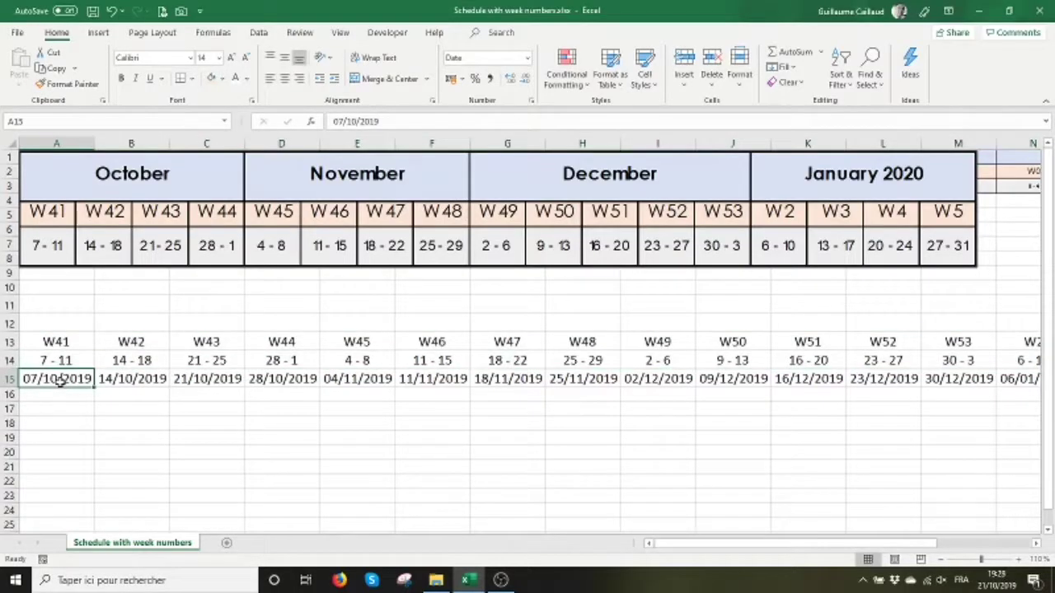
key(shift+Right)
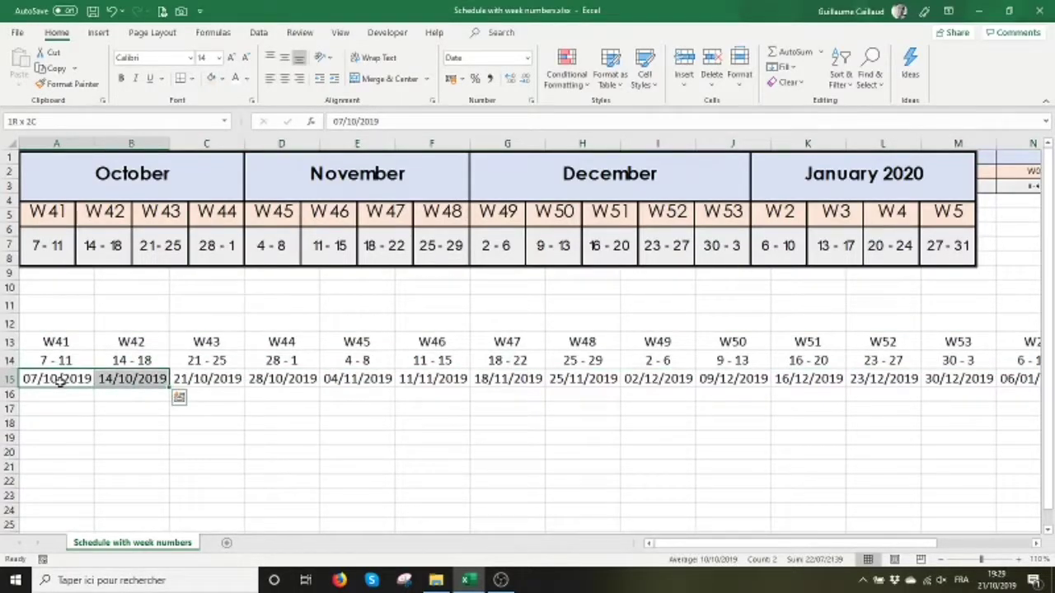
key(ctrl+shift+Right)
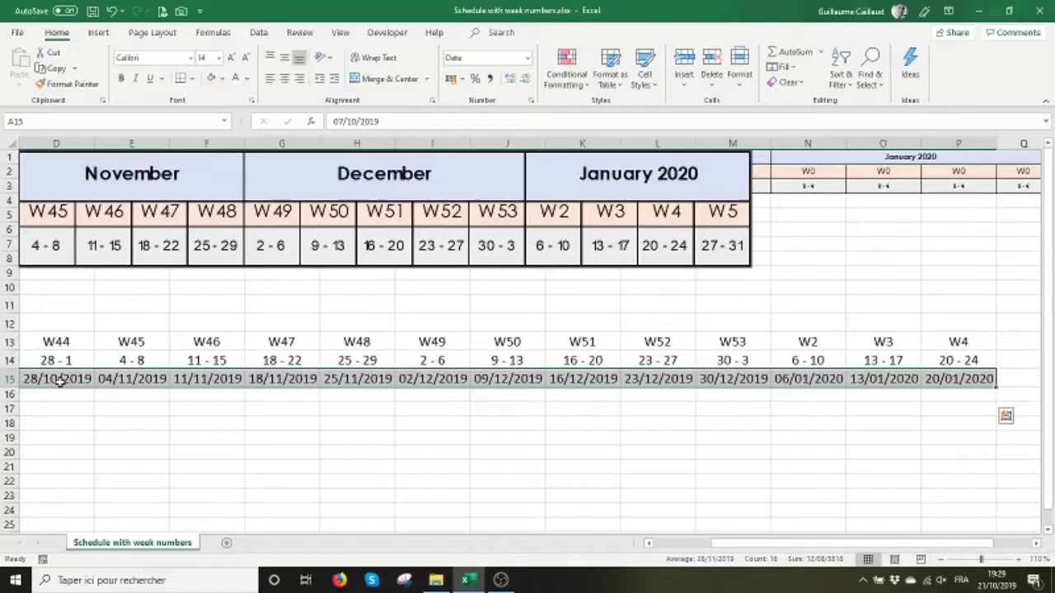
click(236, 79)
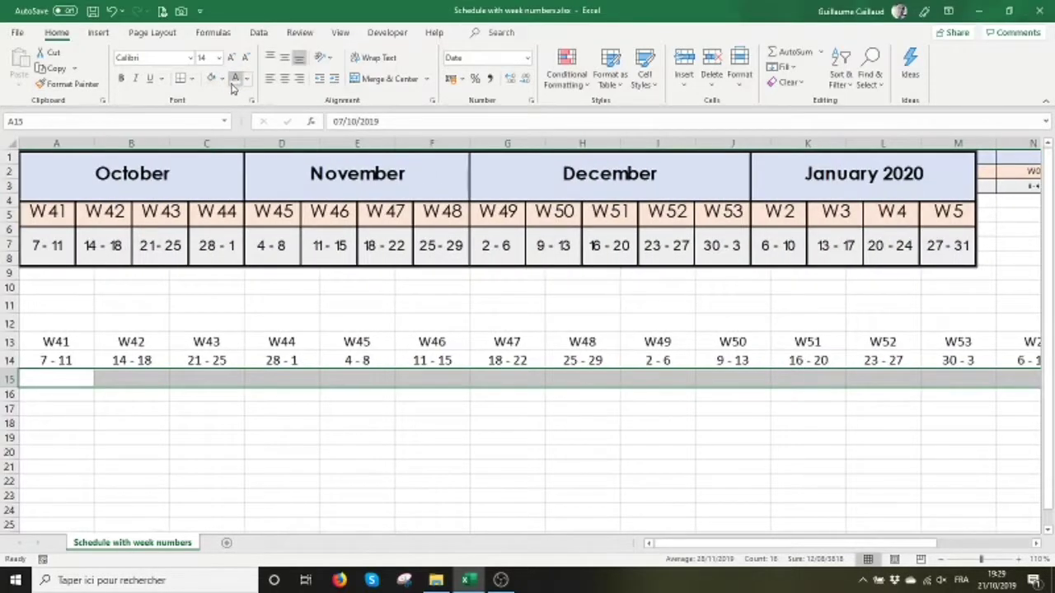
click(92, 258)
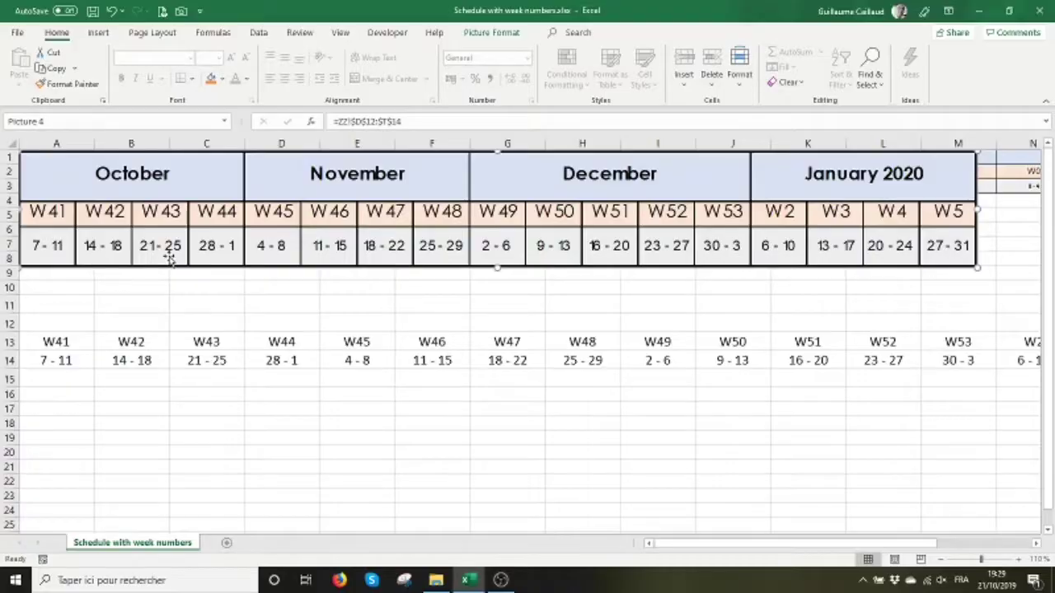
Delete the calendar picture and paste row 1's month headers into row 12.
key(Delete)
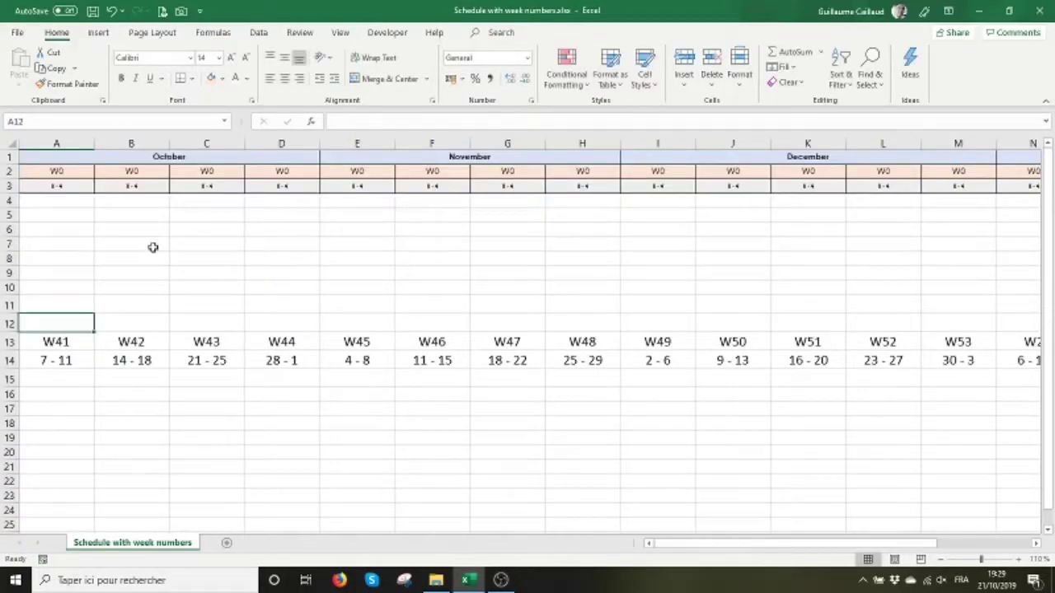
drag(74, 158, 1000, 159)
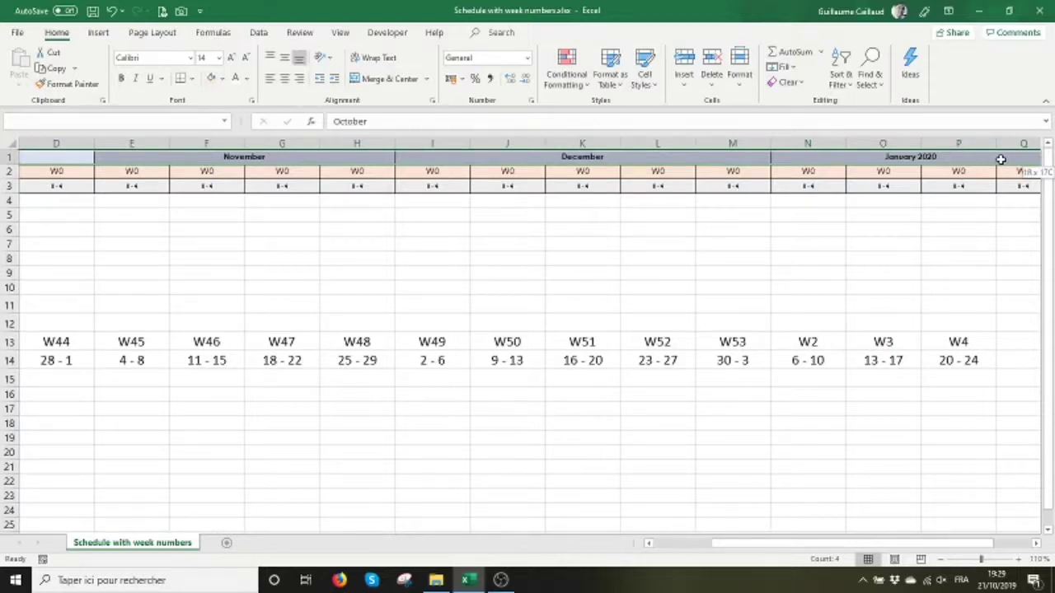
drag(1000, 160, 1000, 159)
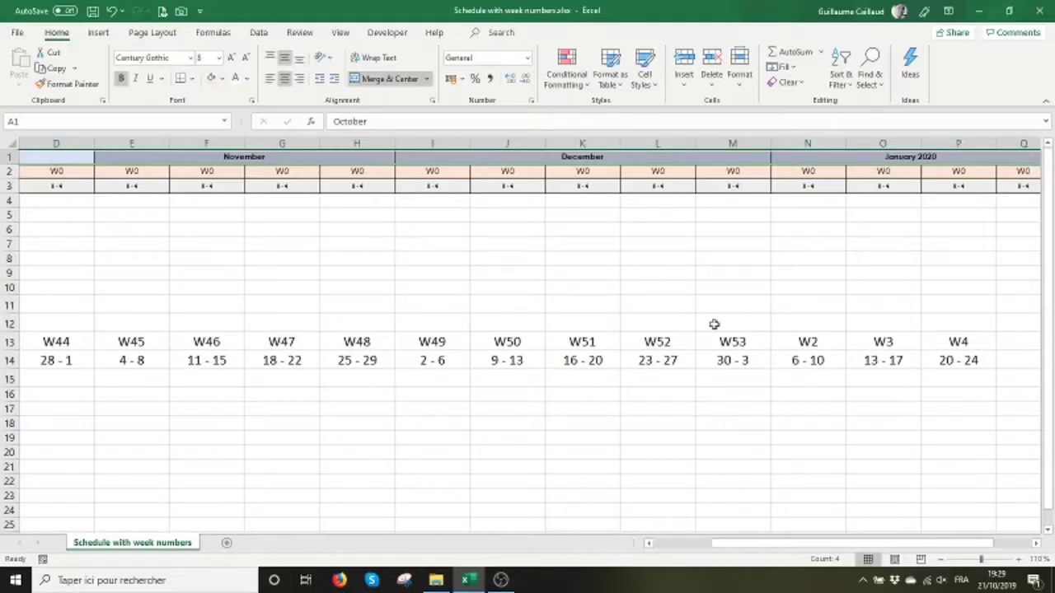
key(ctrl+c)
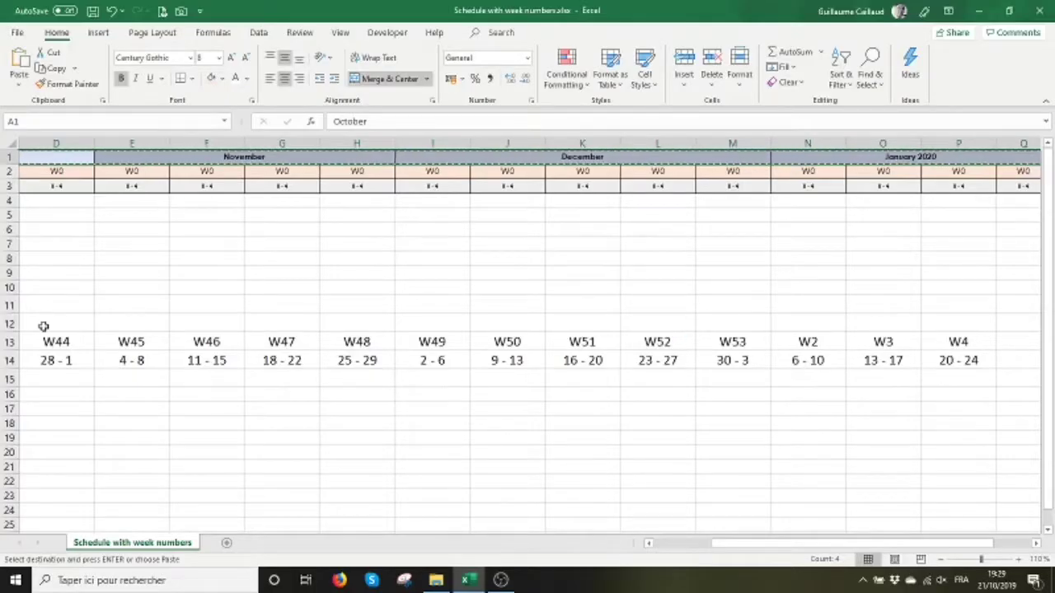
click(691, 544)
click(67, 324)
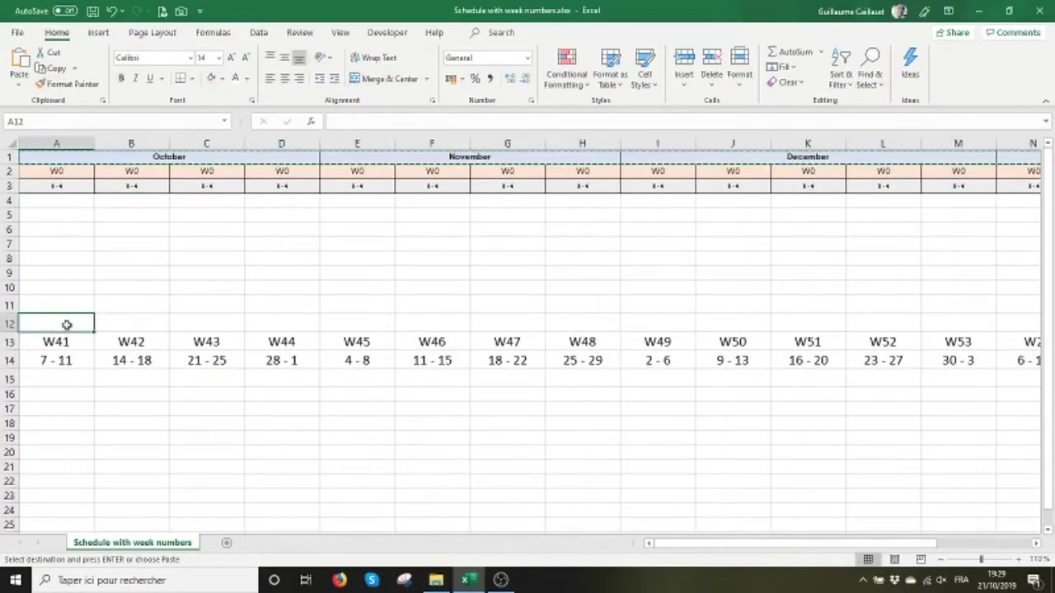
key(ctrl+v)
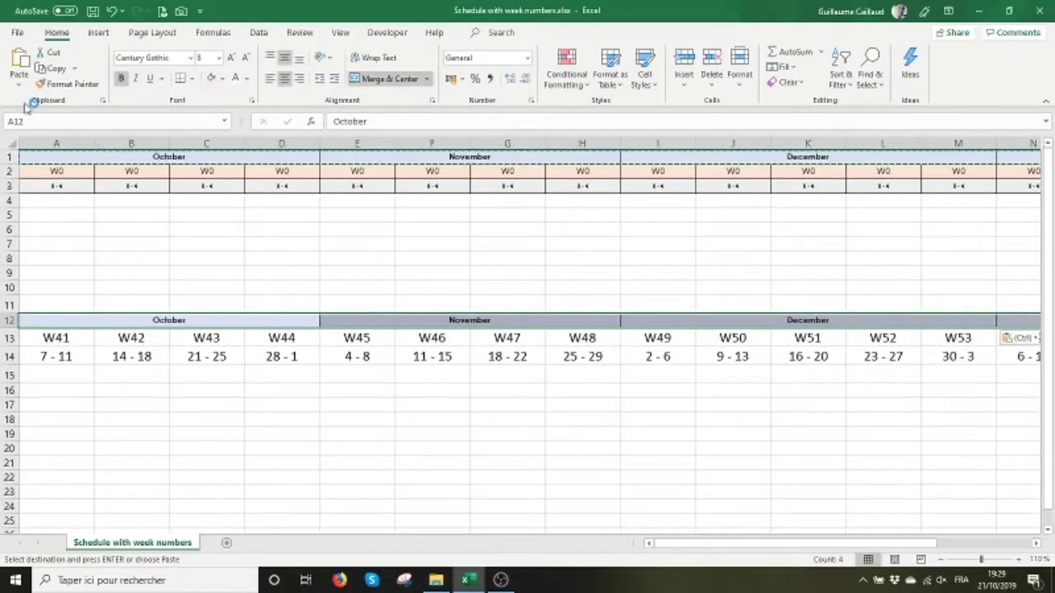
Format-paint the A1:D3 header styling onto rows 12–14 and zoom to 130%.
drag(52, 157, 55, 179)
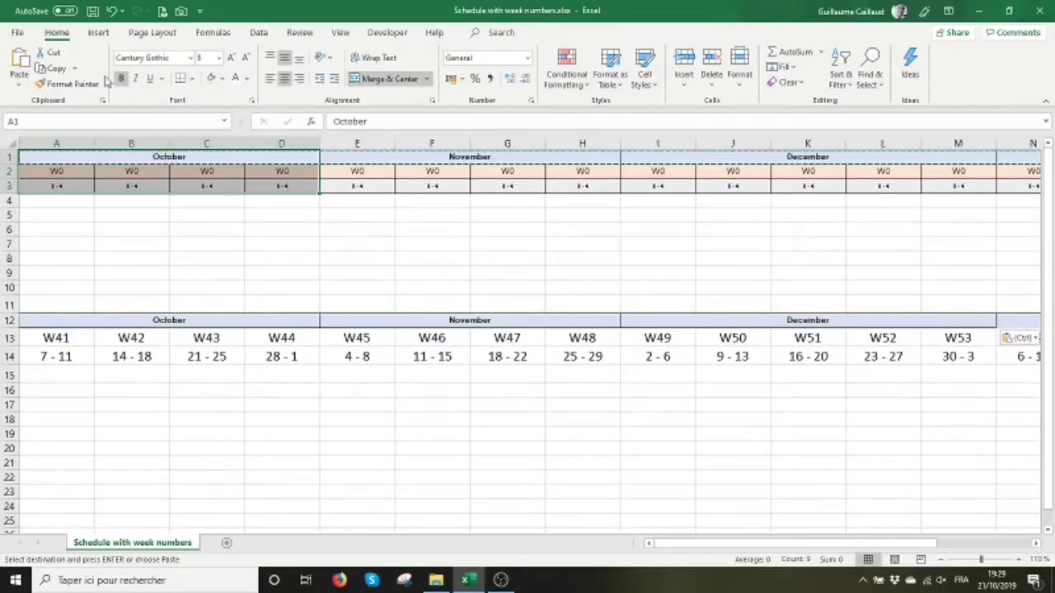
mouse_move(61, 318)
mouse_down()
mouse_move(87, 350)
mouse_move(329, 338)
mouse_up()
click(42, 381)
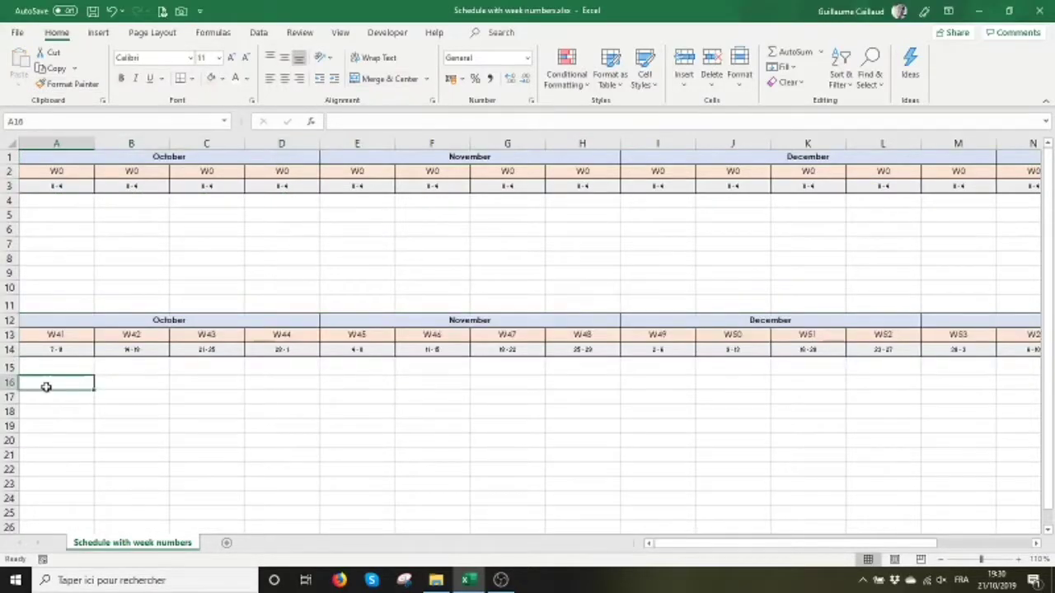
click(1018, 560)
click(1018, 561)
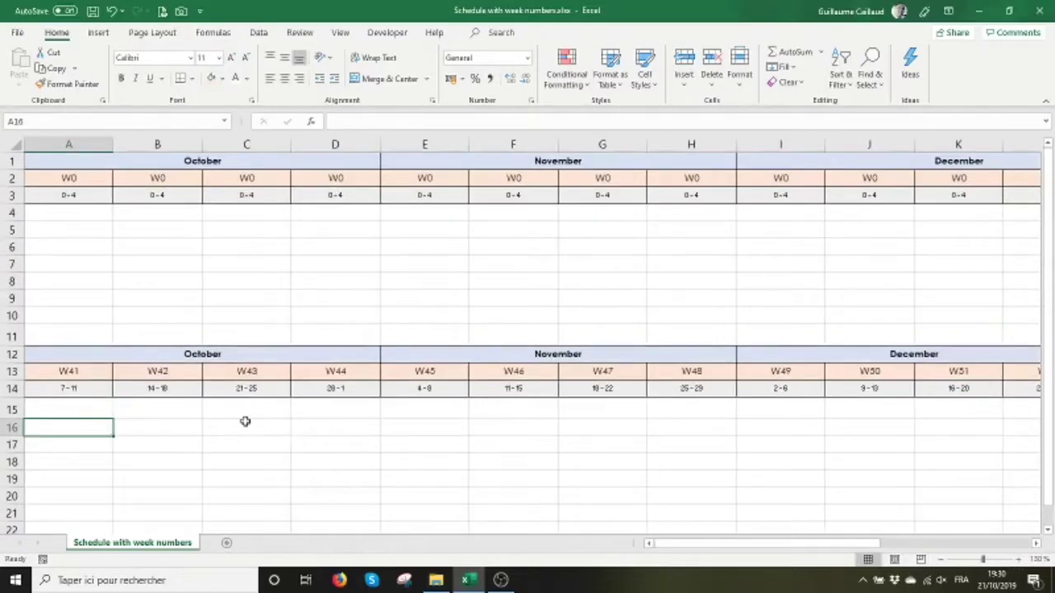
scroll(241, 421, down, 2)
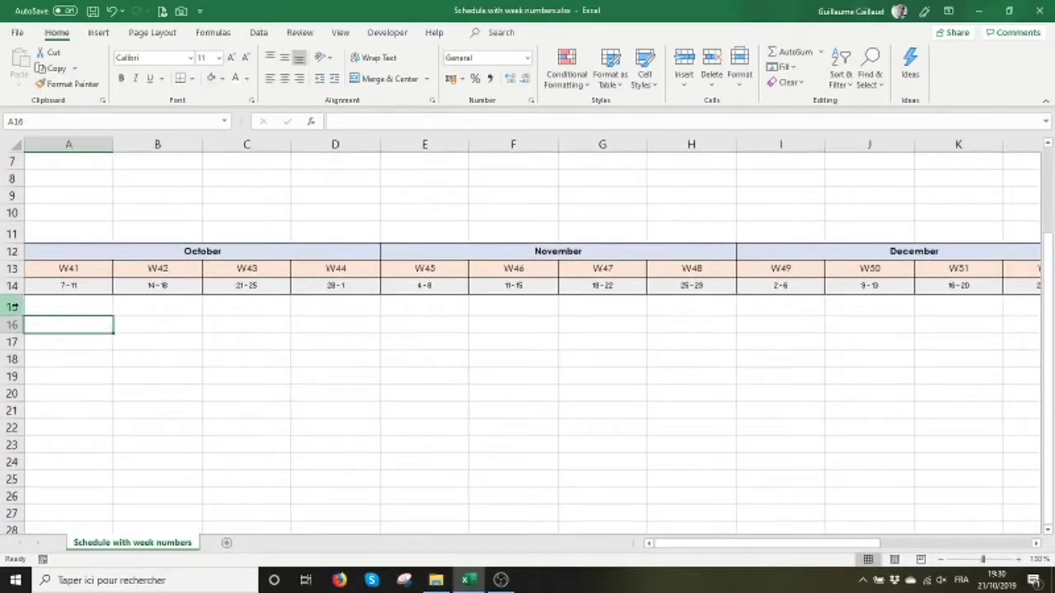
click(12, 307)
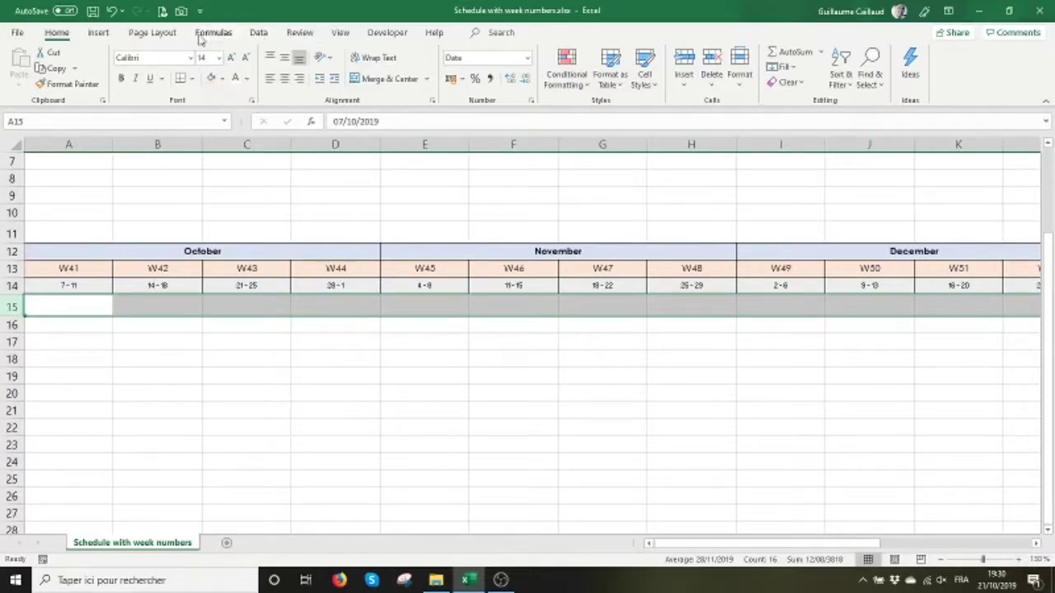
Freeze panes at row 15 so the header rows above stay visible.
click(341, 33)
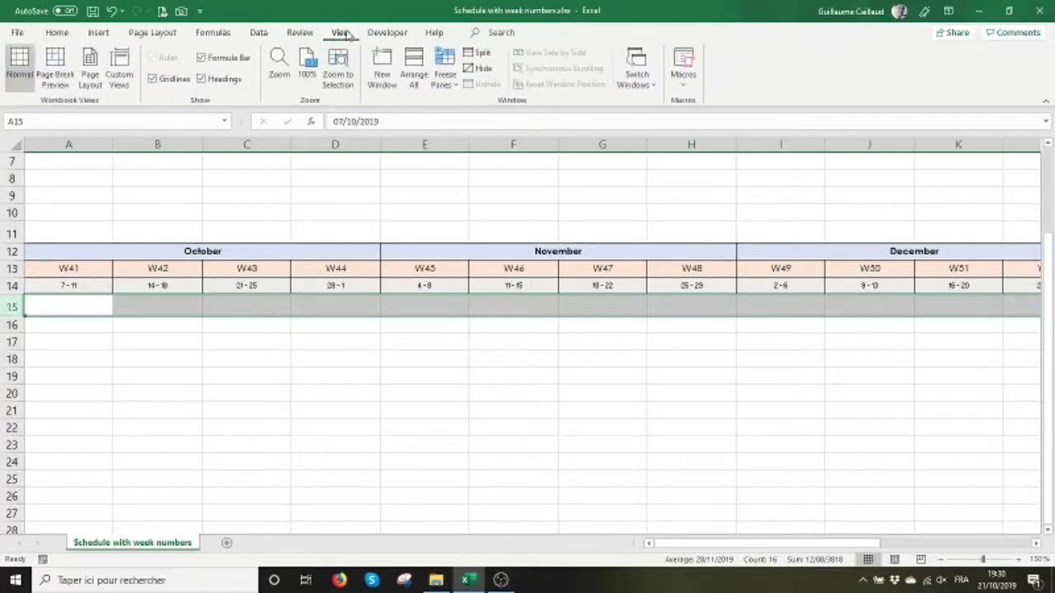
click(453, 79)
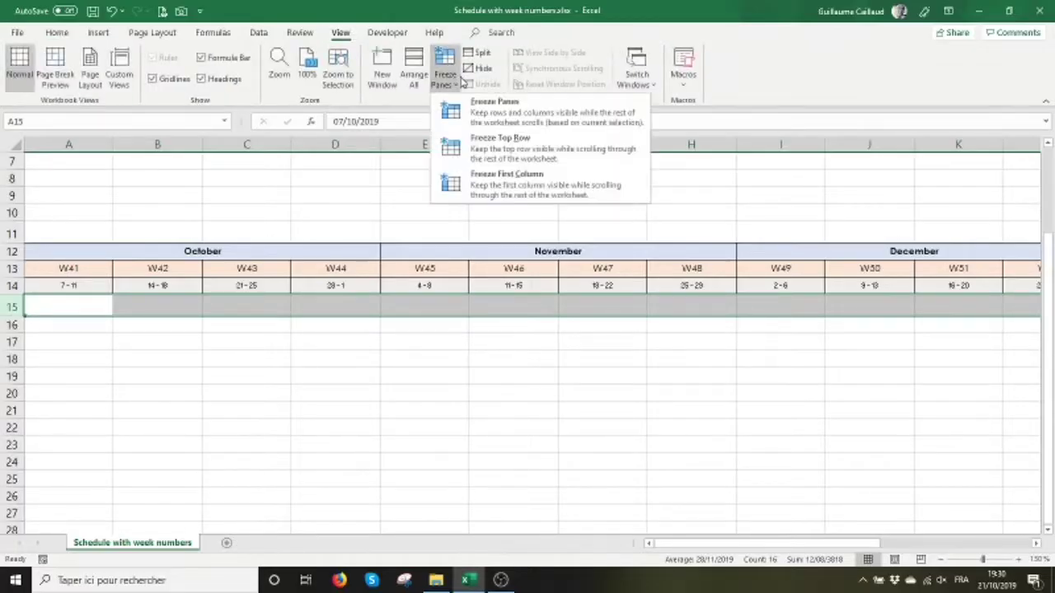
click(490, 118)
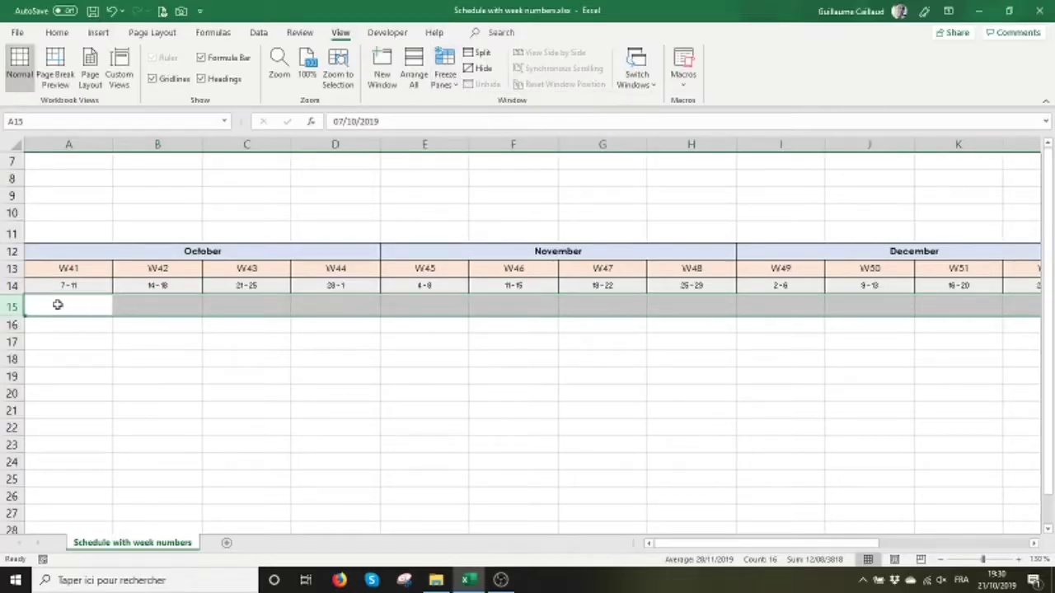
click(42, 305)
scroll(43, 329, down, 1)
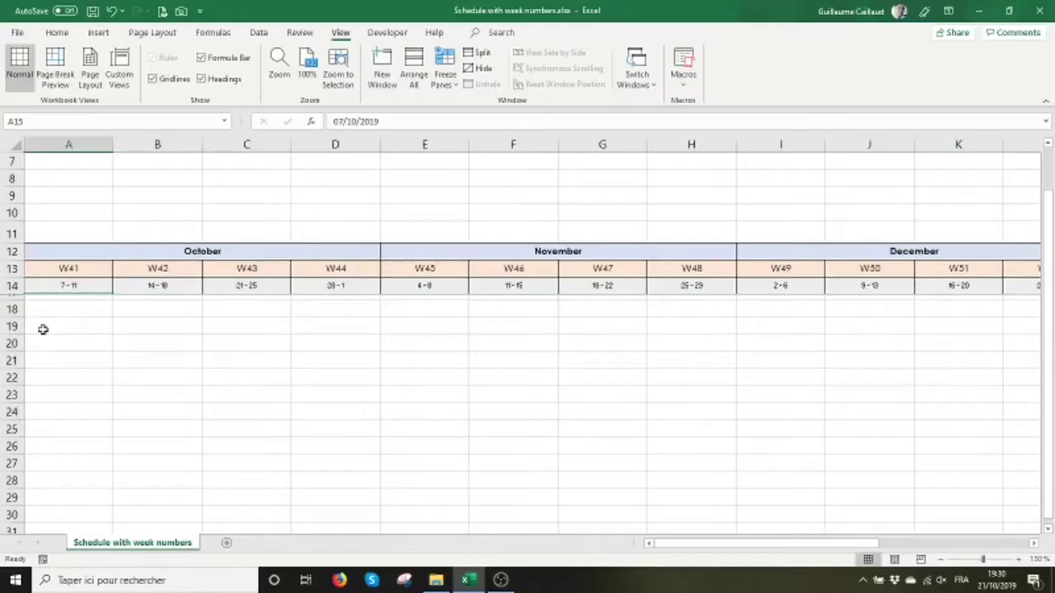
scroll(43, 329, down, 9)
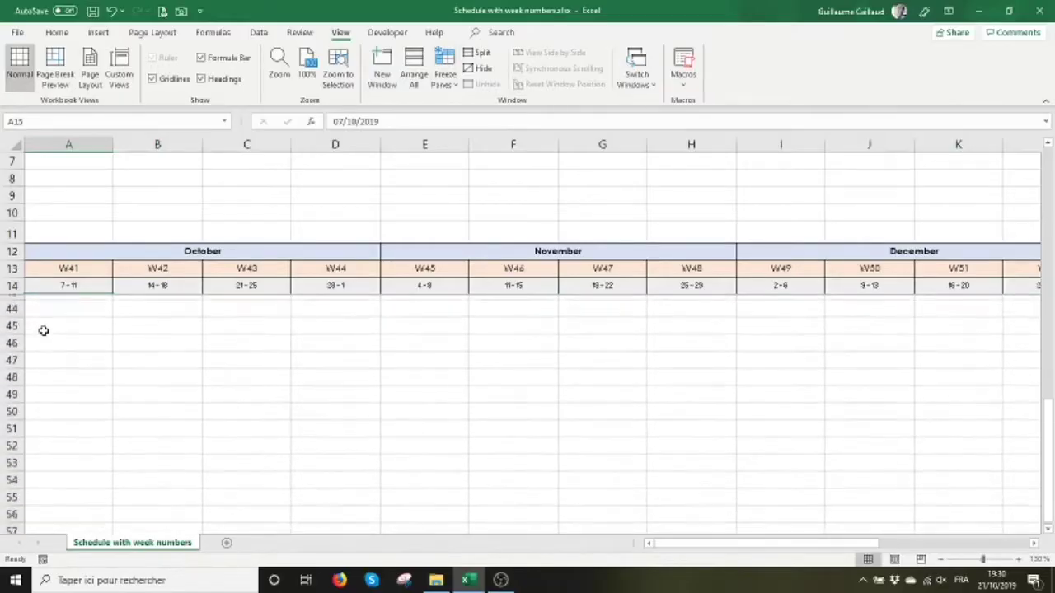
scroll(44, 331, down, 2)
scroll(44, 330, down, 2)
scroll(44, 331, up, 9)
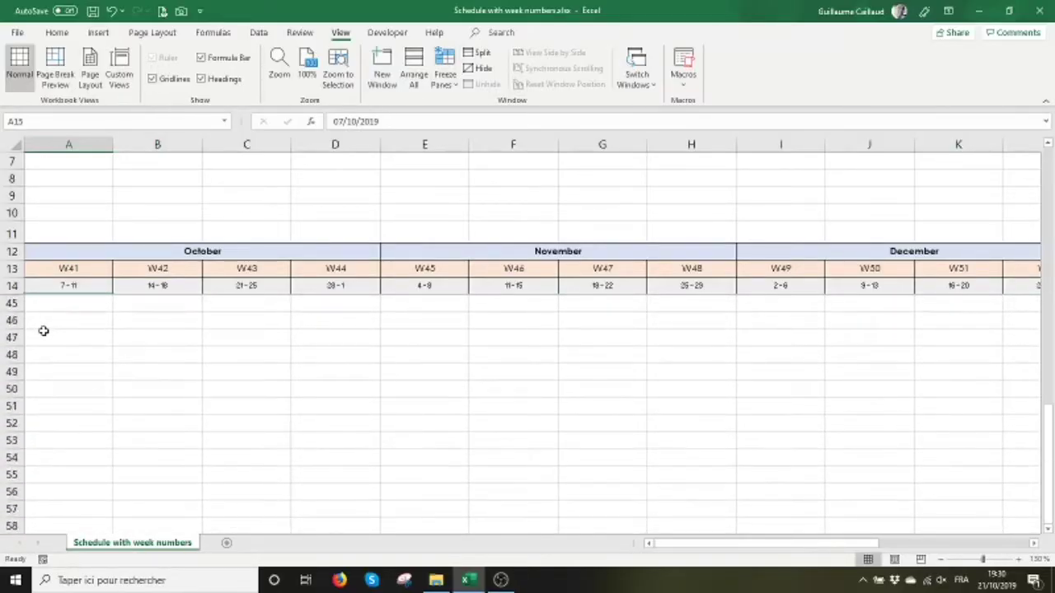
scroll(46, 332, up, 4)
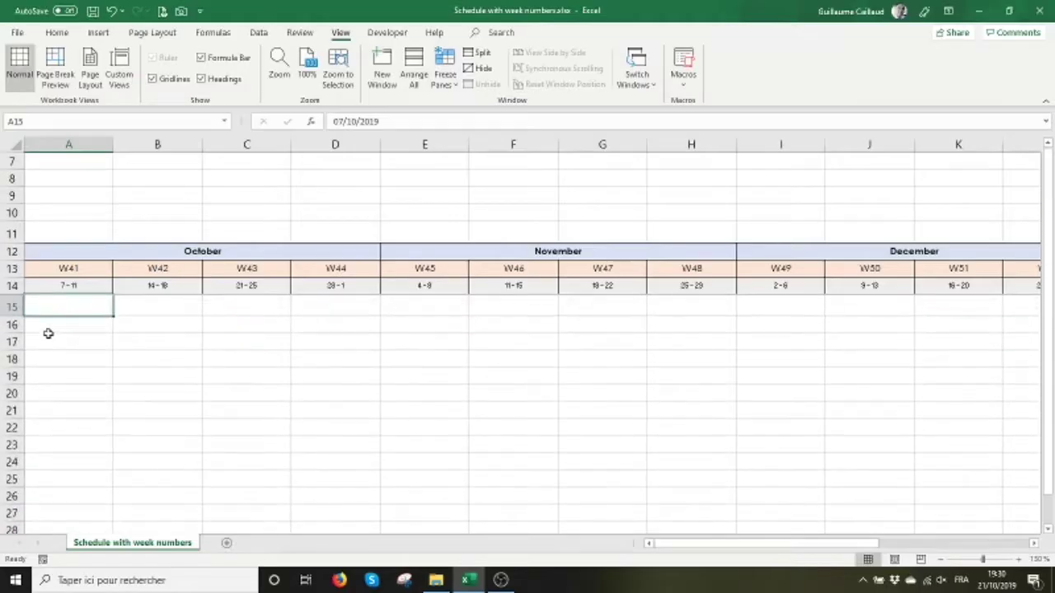
click(134, 324)
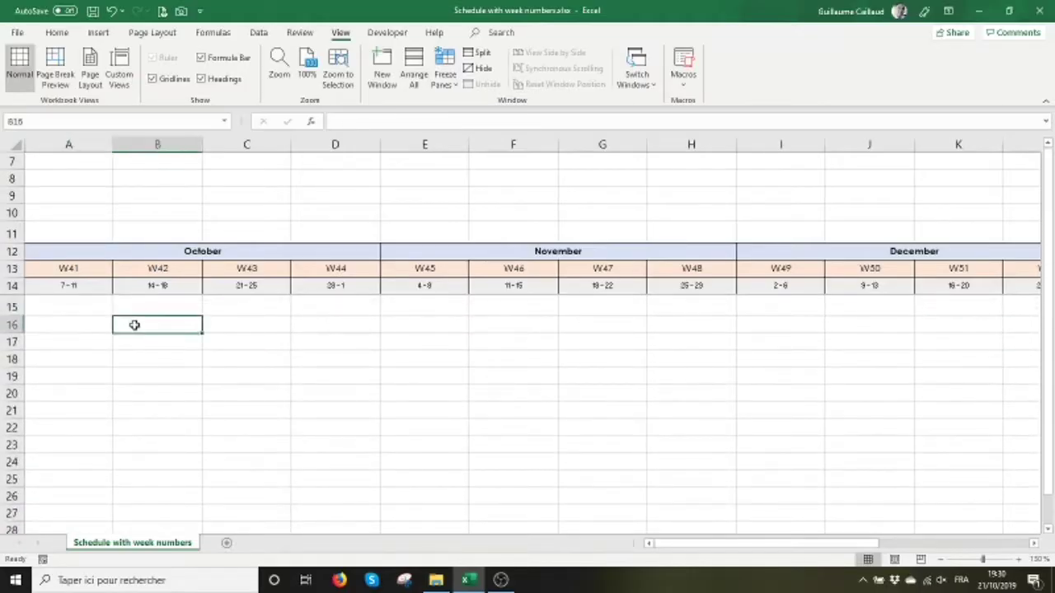